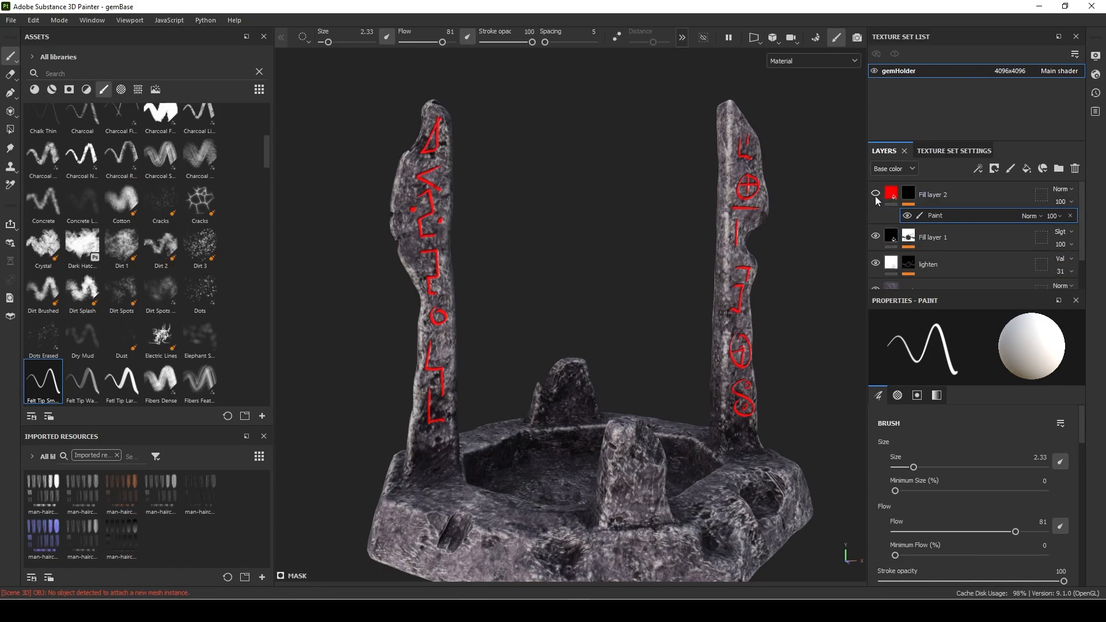
Set the height of the red rune layer, Fill layer 2, to about -0.3624.
{"action": "left_click", "coordinate": [892, 195]}
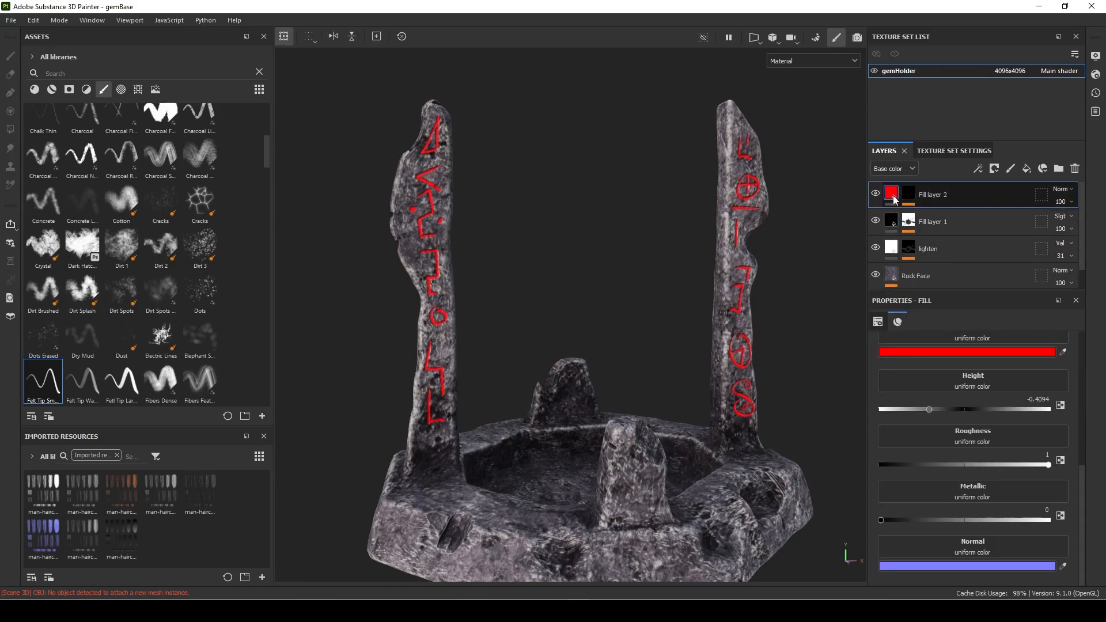
{"action": "left_click", "coordinate": [910, 196]}
{"action": "left_click", "coordinate": [951, 219]}
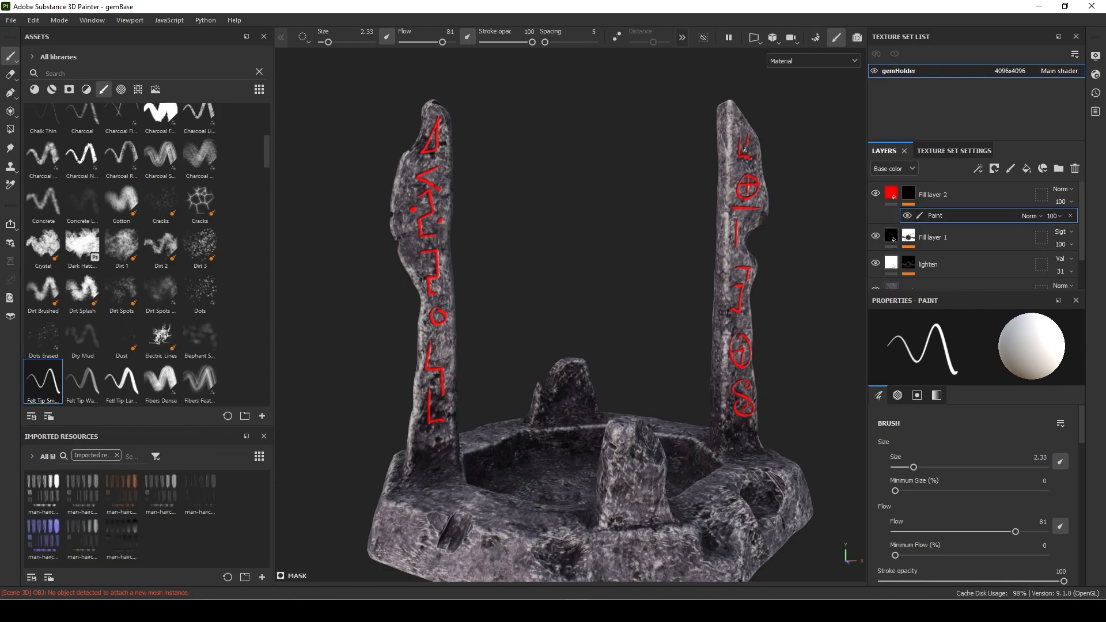
{"action": "left_click", "coordinate": [934, 195]}
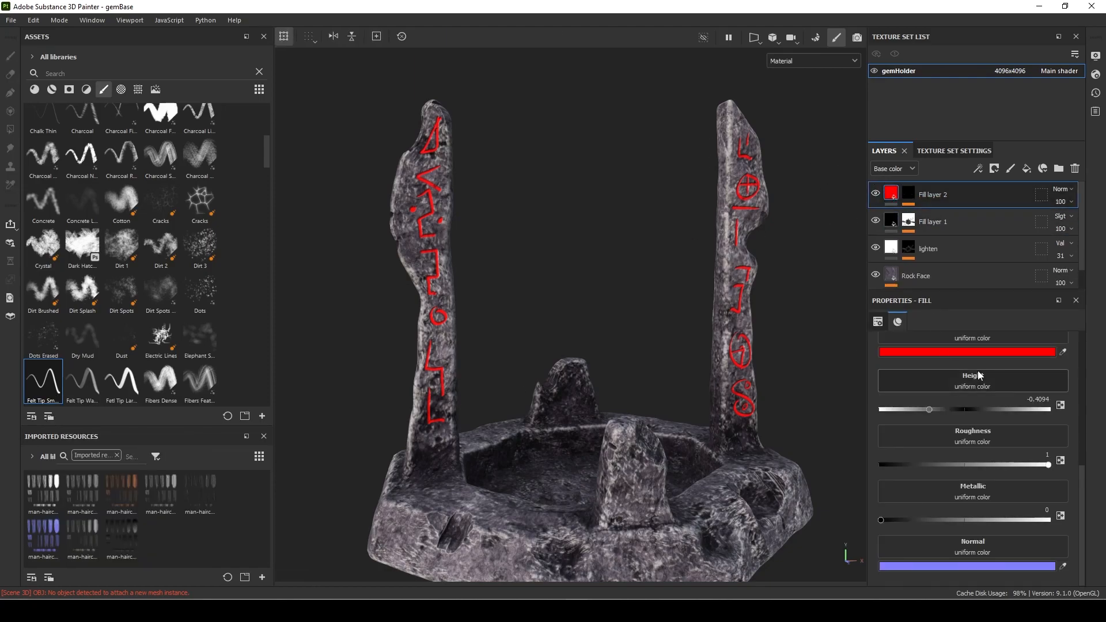
{"action": "scroll", "coordinate": [986, 426], "scroll_direction": "up", "scroll_amount": 3}
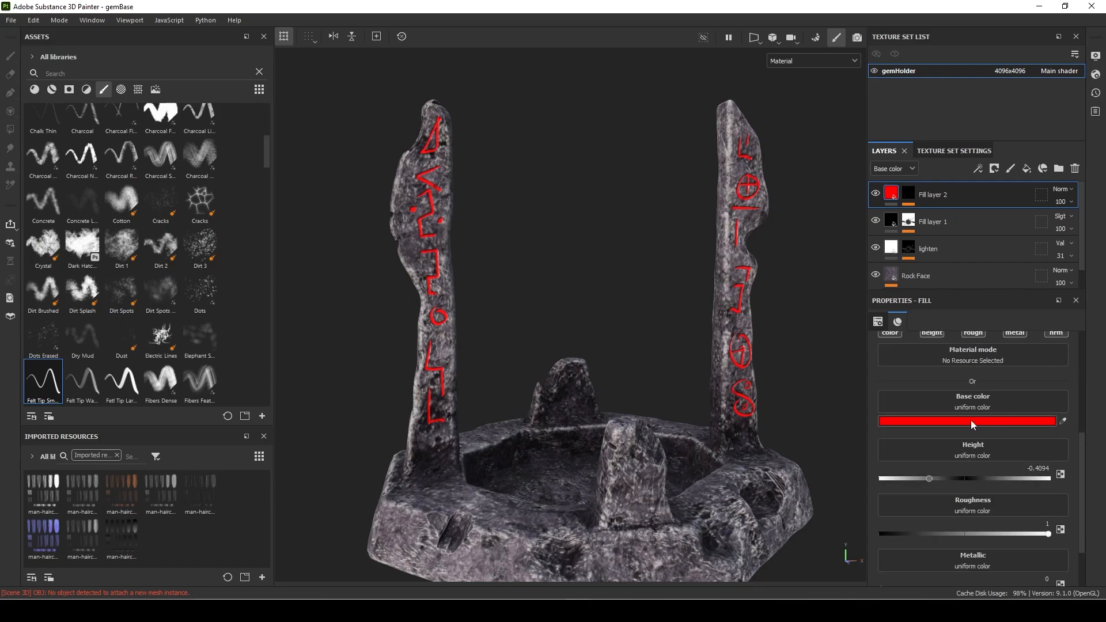
{"action": "scroll", "coordinate": [1007, 420], "scroll_direction": "down", "scroll_amount": 3}
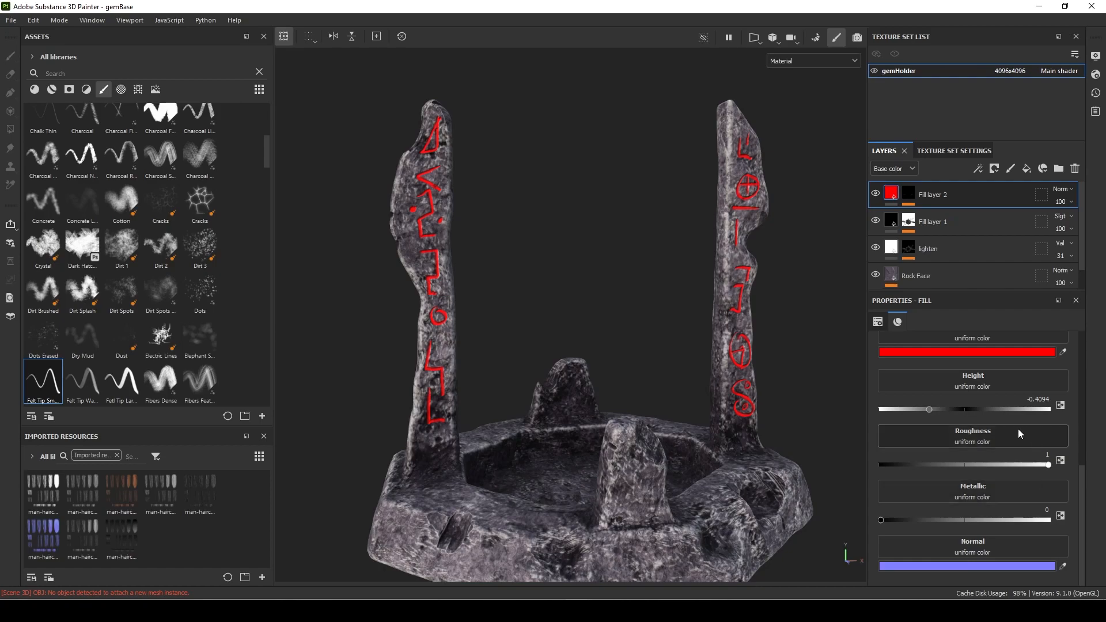
{"action": "left_click_drag", "start_coordinate": [918, 411], "coordinate": [934, 416]}
{"action": "scroll", "coordinate": [1001, 473], "scroll_direction": "up", "scroll_amount": 5}
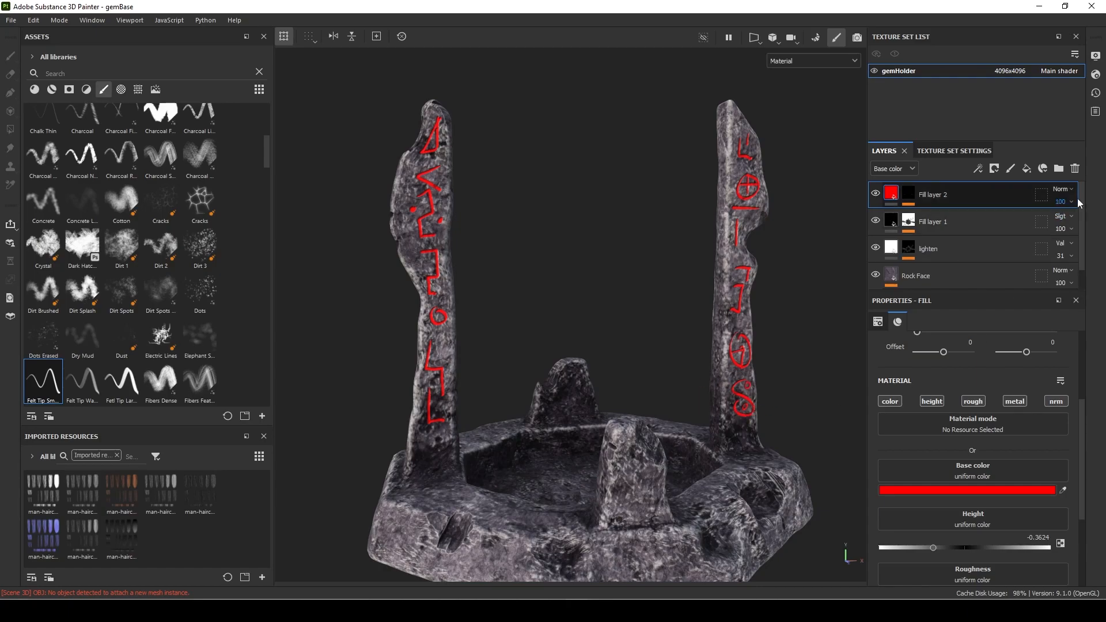
Add an Emissive channel to the gemHolder texture set.
{"action": "left_click", "coordinate": [950, 152]}
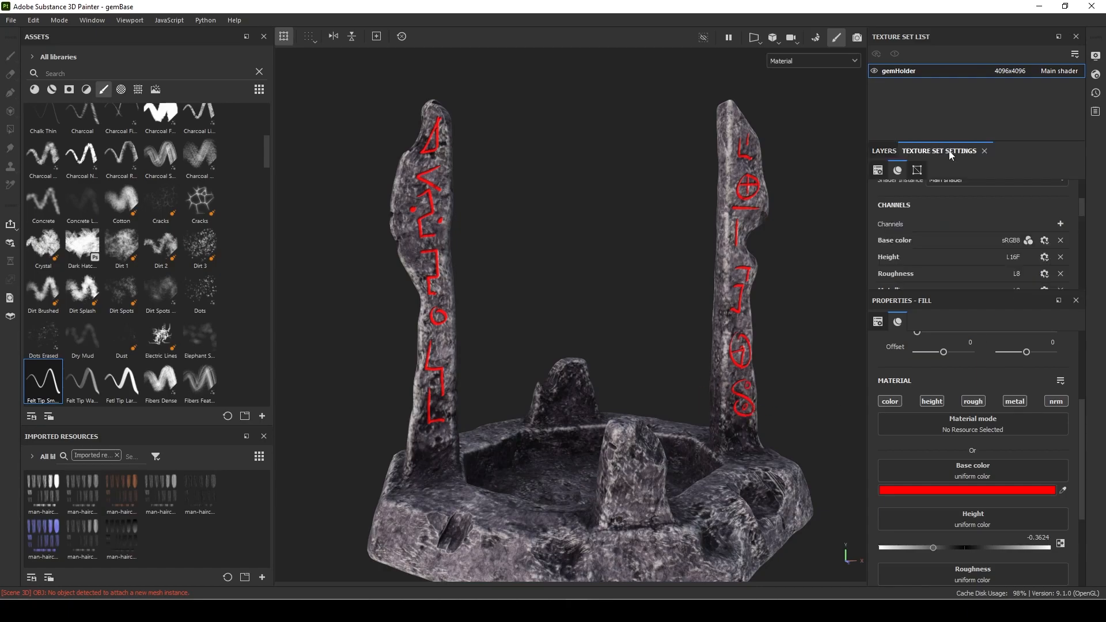
{"action": "scroll", "coordinate": [941, 228], "scroll_direction": "up", "scroll_amount": 2}
{"action": "left_click", "coordinate": [1062, 225]}
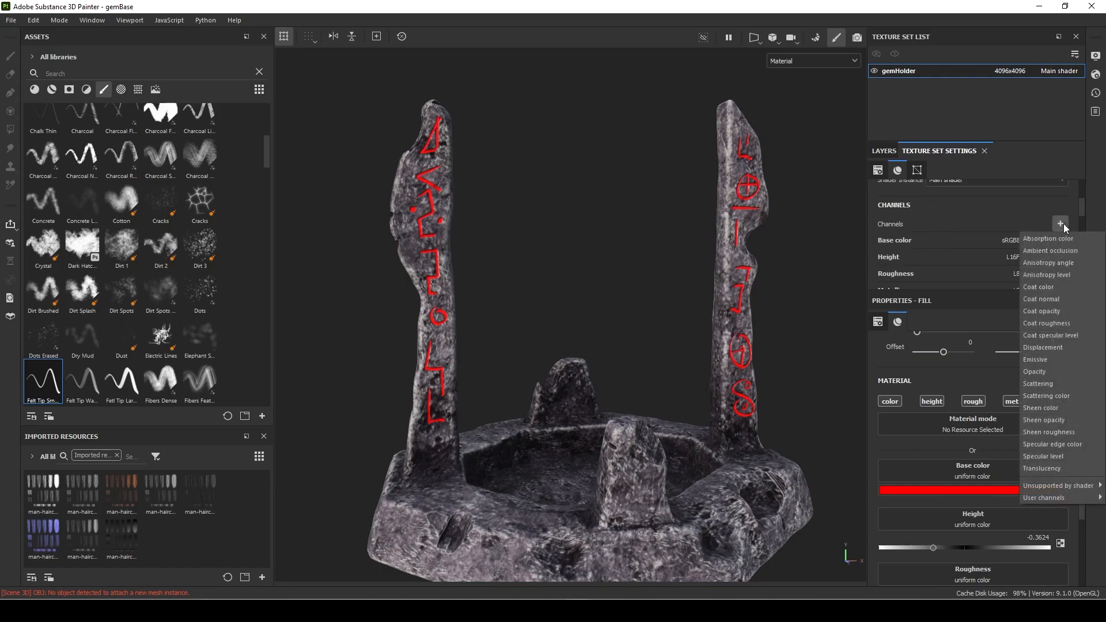
{"action": "left_click", "coordinate": [1050, 361]}
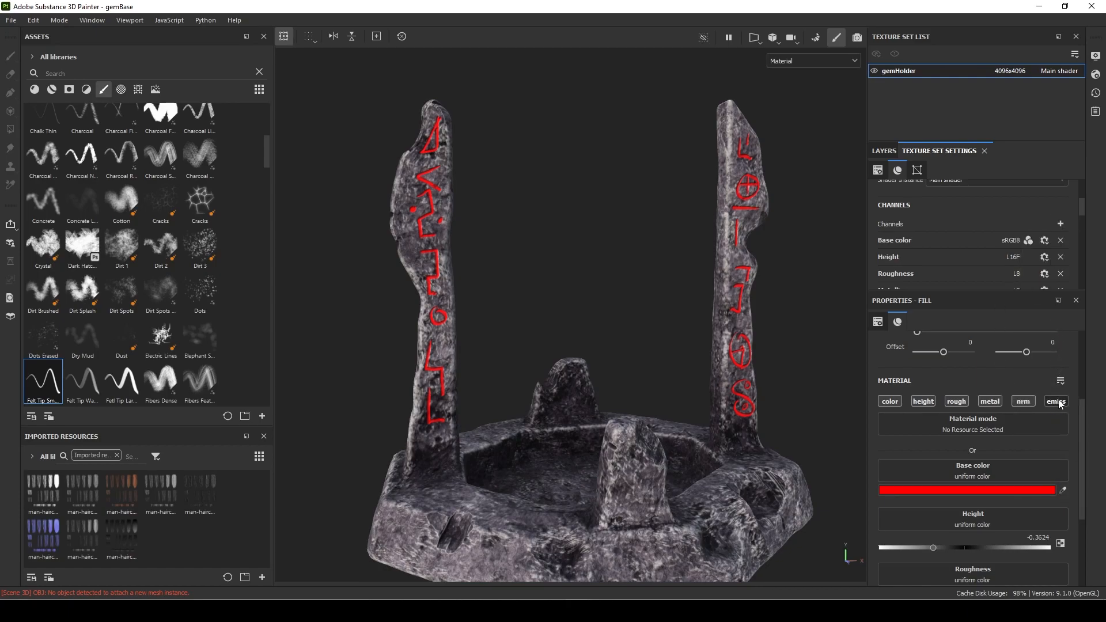
Enable the emissive channel on Fill layer 2 and set its emissive color to light red FF5050.
{"action": "scroll", "coordinate": [1044, 474], "scroll_direction": "down", "scroll_amount": 3}
{"action": "scroll", "coordinate": [1045, 484], "scroll_direction": "down", "scroll_amount": 1}
{"action": "scroll", "coordinate": [1050, 449], "scroll_direction": "up", "scroll_amount": 5}
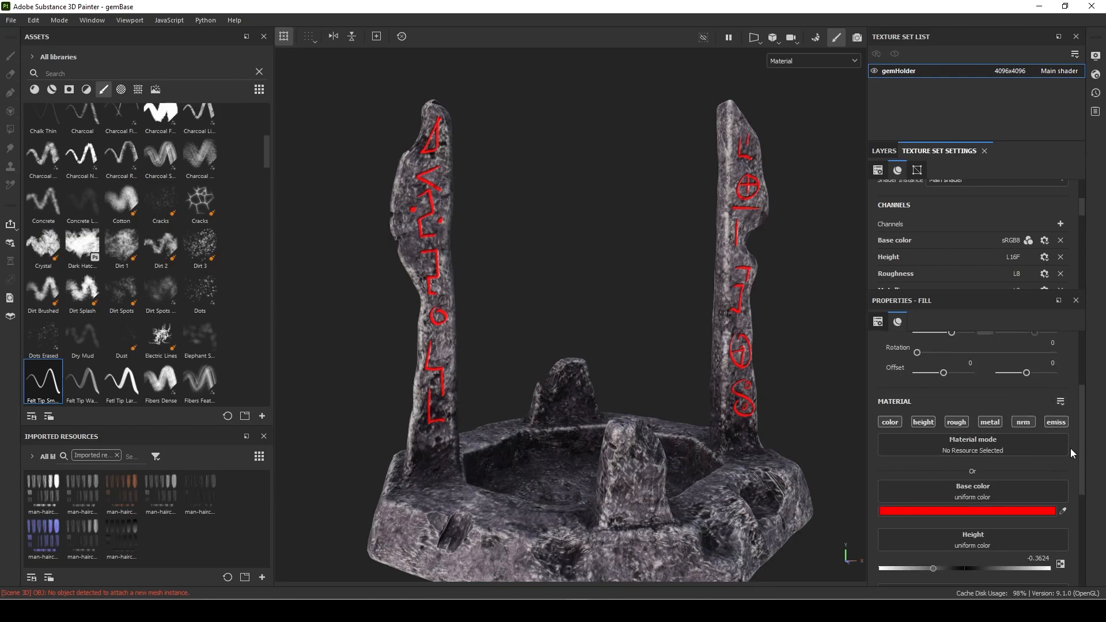
{"action": "scroll", "coordinate": [1011, 469], "scroll_direction": "down", "scroll_amount": 5}
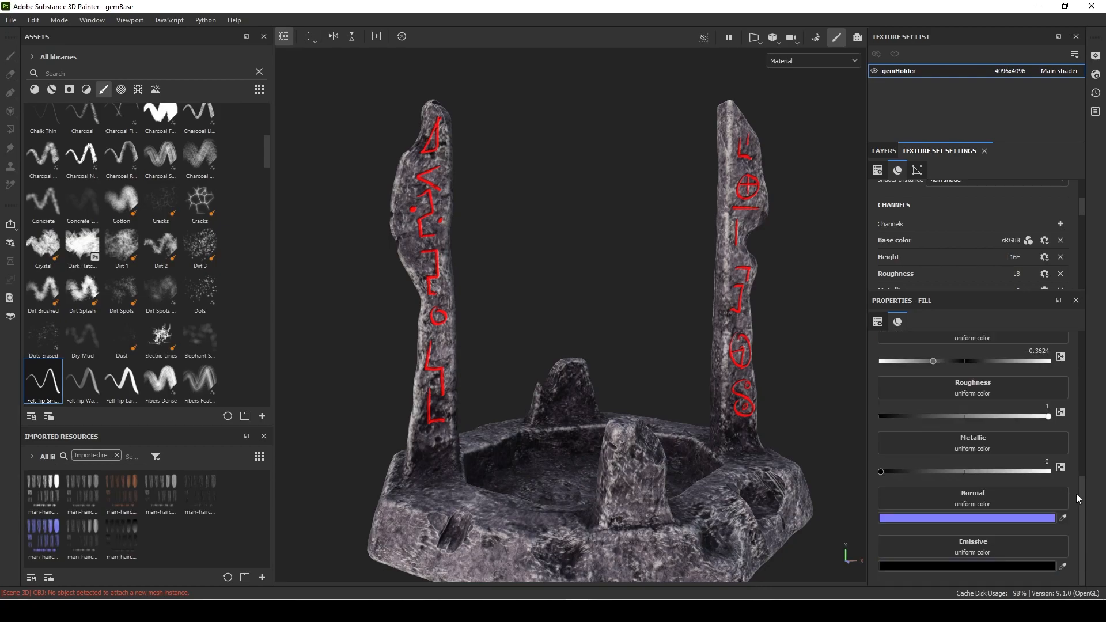
{"action": "left_click", "coordinate": [980, 569]}
{"action": "left_click_drag", "start_coordinate": [763, 361], "coordinate": [784, 275]}
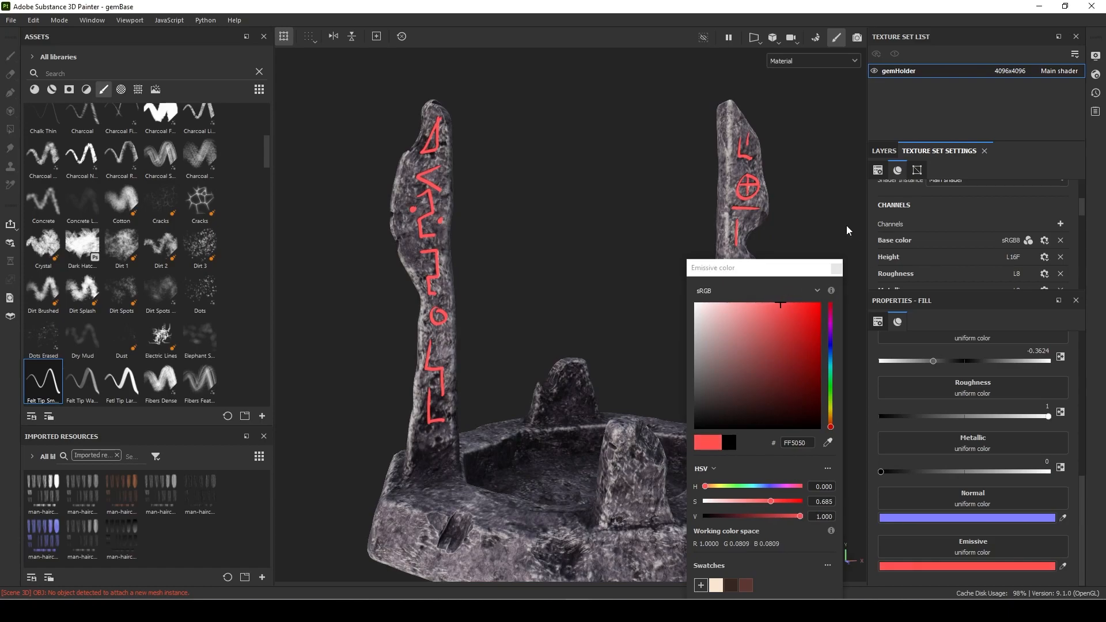
{"action": "left_click", "coordinate": [837, 269]}
Activate post effects in the camera display settings and collapse the Vignette and Lens Distortion groups.
{"action": "left_click_drag", "start_coordinate": [644, 271], "coordinate": [669, 277], "text": "alt"}
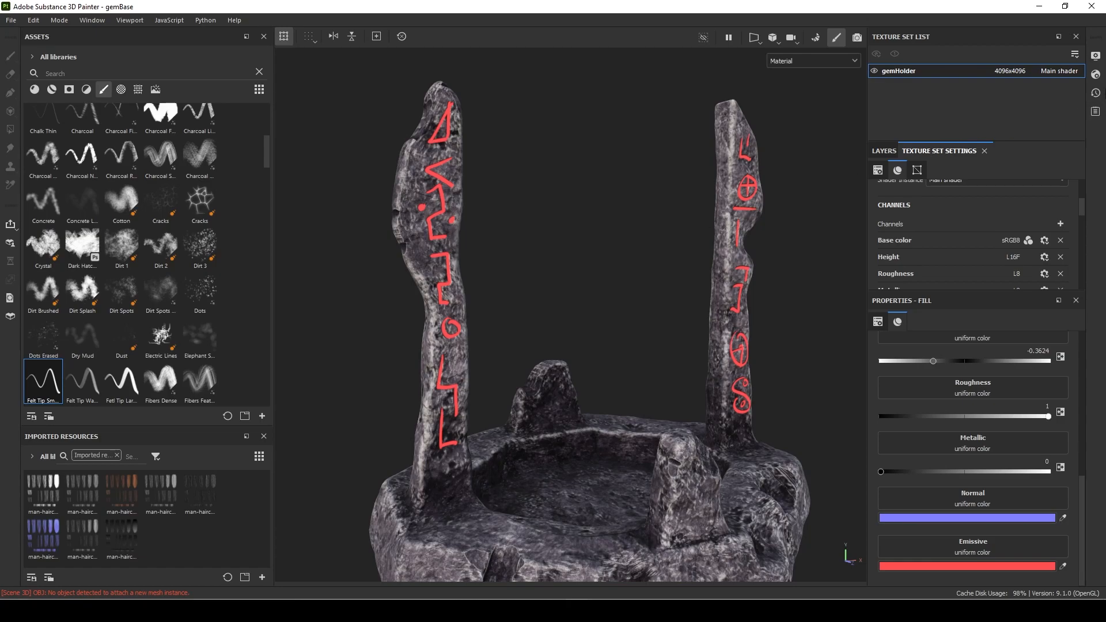
{"action": "left_click", "coordinate": [1095, 56]}
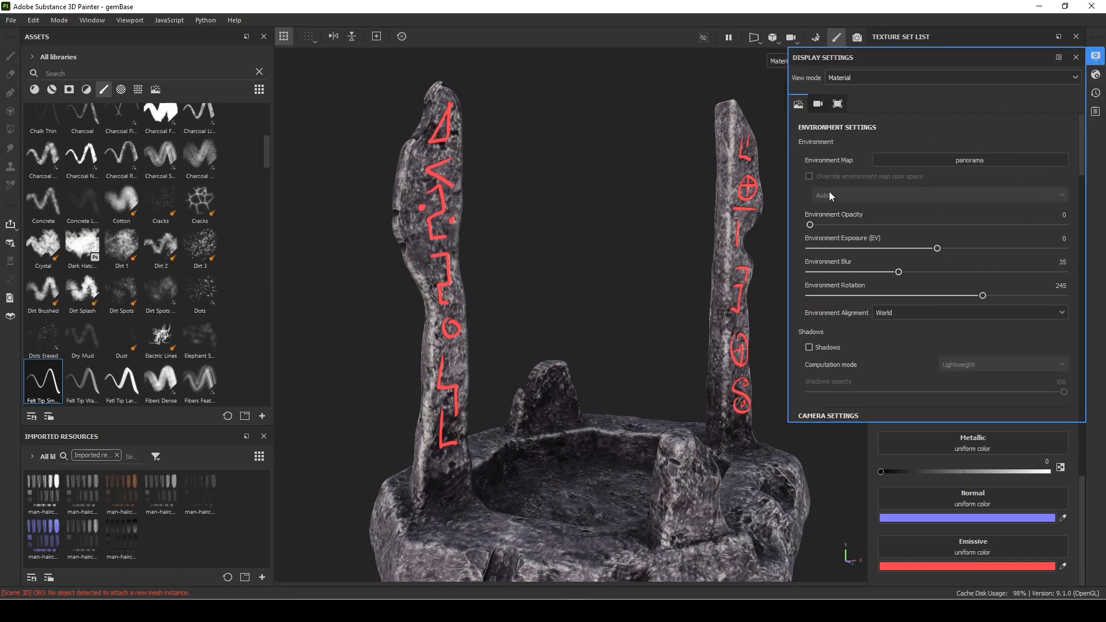
{"action": "scroll", "coordinate": [908, 223], "scroll_direction": "down", "scroll_amount": 7}
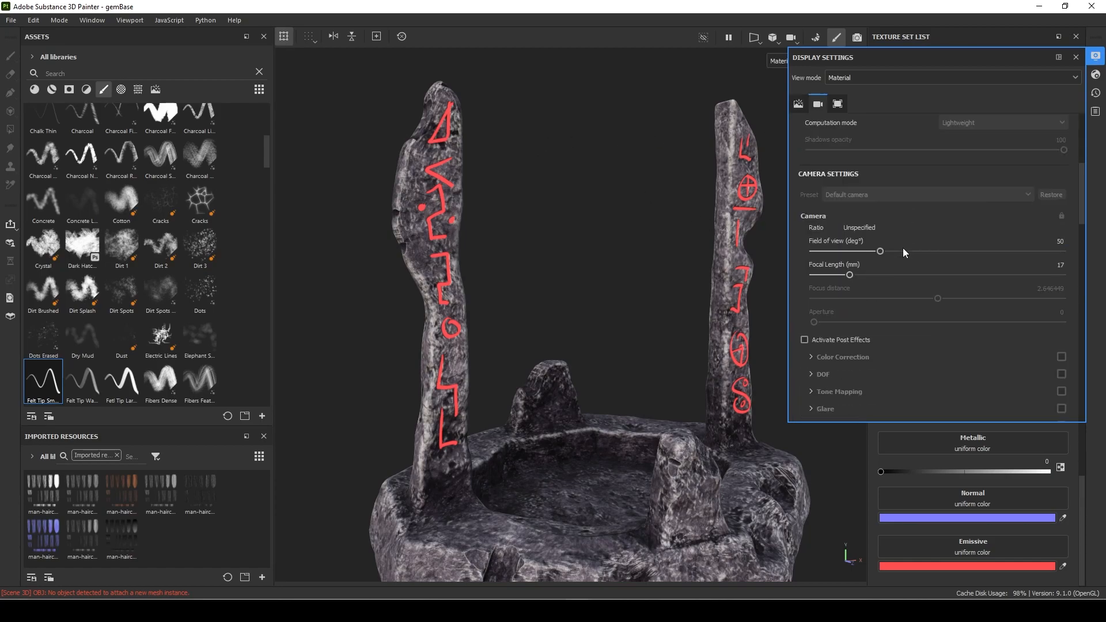
{"action": "scroll", "coordinate": [903, 252], "scroll_direction": "down", "scroll_amount": 3}
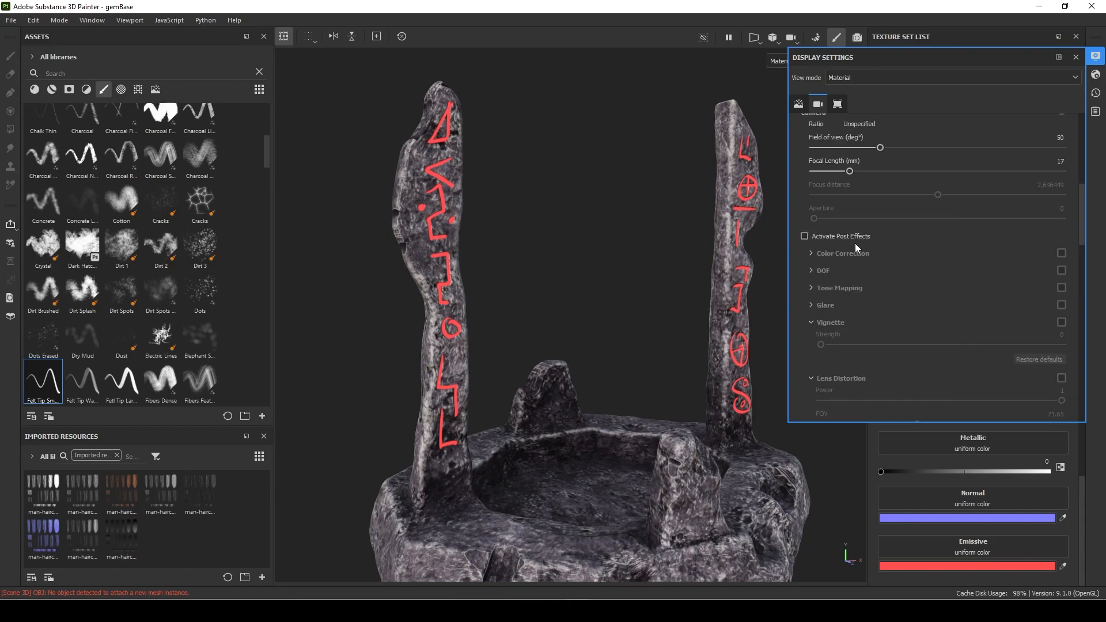
{"action": "left_click", "coordinate": [805, 236]}
{"action": "scroll", "coordinate": [923, 281], "scroll_direction": "down", "scroll_amount": 2}
{"action": "scroll", "coordinate": [923, 282], "scroll_direction": "up", "scroll_amount": 1}
{"action": "left_click", "coordinate": [812, 287]}
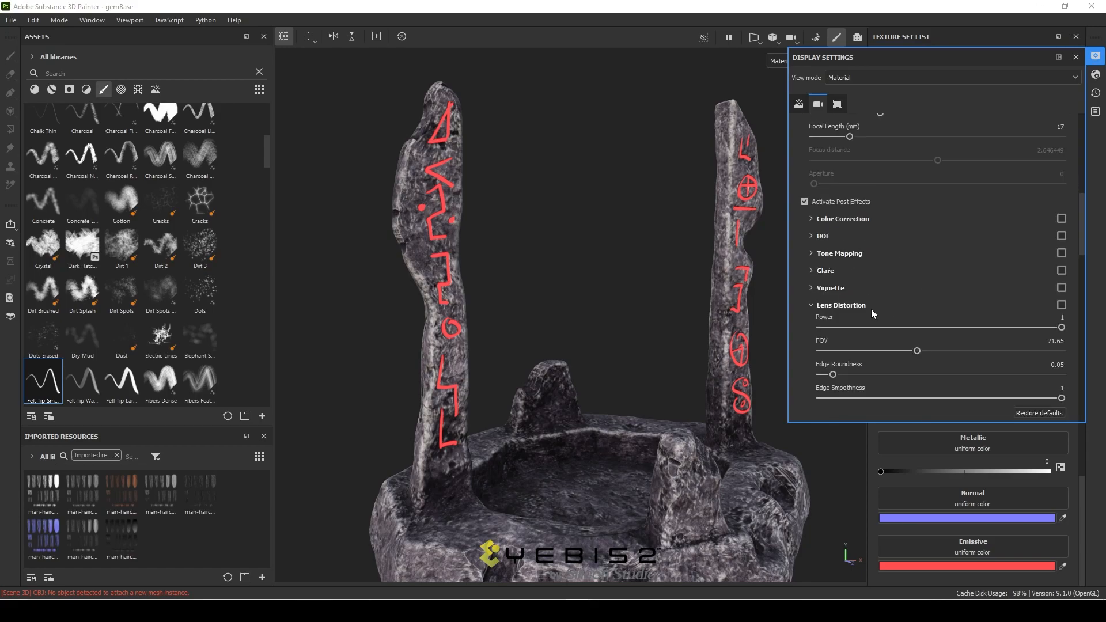
{"action": "left_click", "coordinate": [810, 305]}
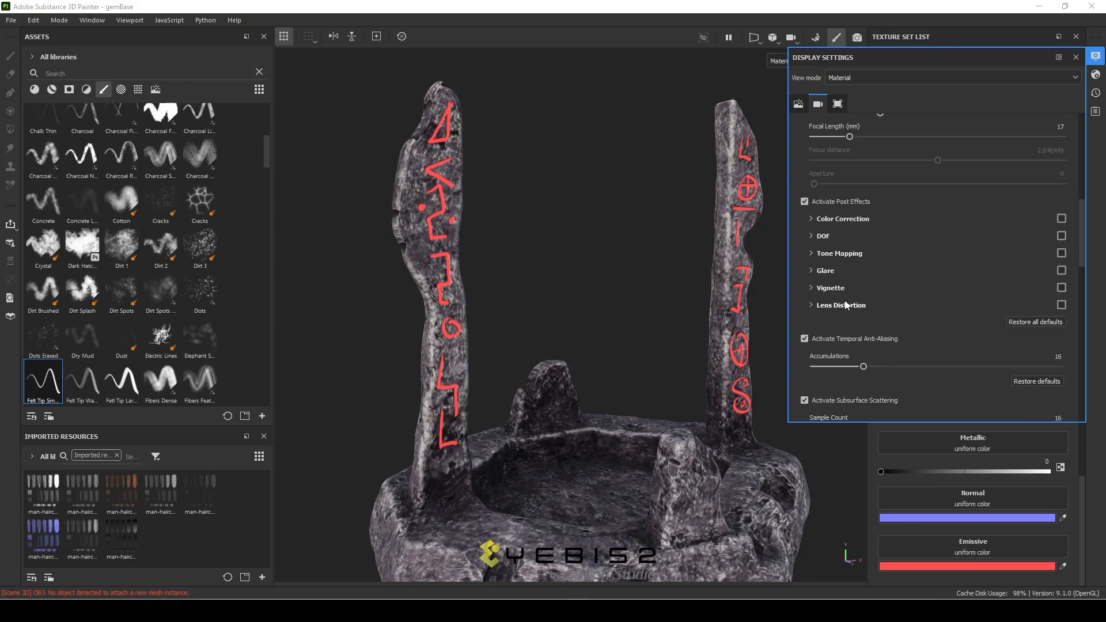
Enable the Glare effect with luminance 2.45, threshold 0.07 and remap factor 4.05.
{"action": "left_click", "coordinate": [811, 270]}
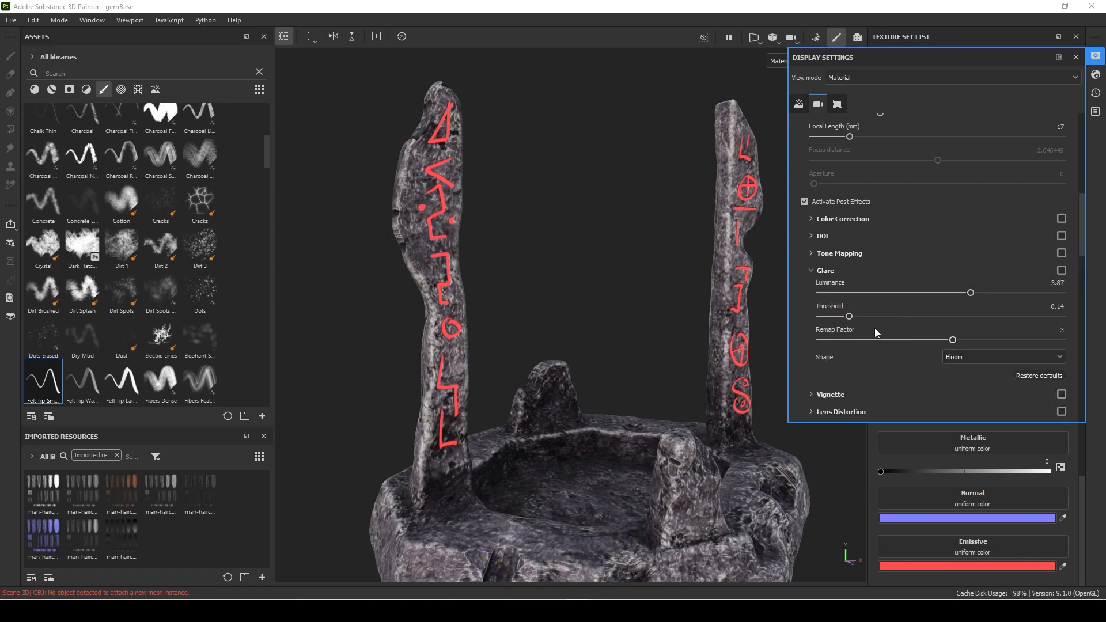
{"action": "left_click_drag", "start_coordinate": [851, 318], "coordinate": [865, 318]}
{"action": "left_click", "coordinate": [1062, 270]}
{"action": "mouse_move", "coordinate": [970, 294]}
{"action": "left_mouse_down"}
{"action": "mouse_move", "coordinate": [930, 294]}
{"action": "mouse_move", "coordinate": [983, 293]}
{"action": "left_mouse_up"}
{"action": "left_click_drag", "start_coordinate": [870, 317], "coordinate": [842, 317]}
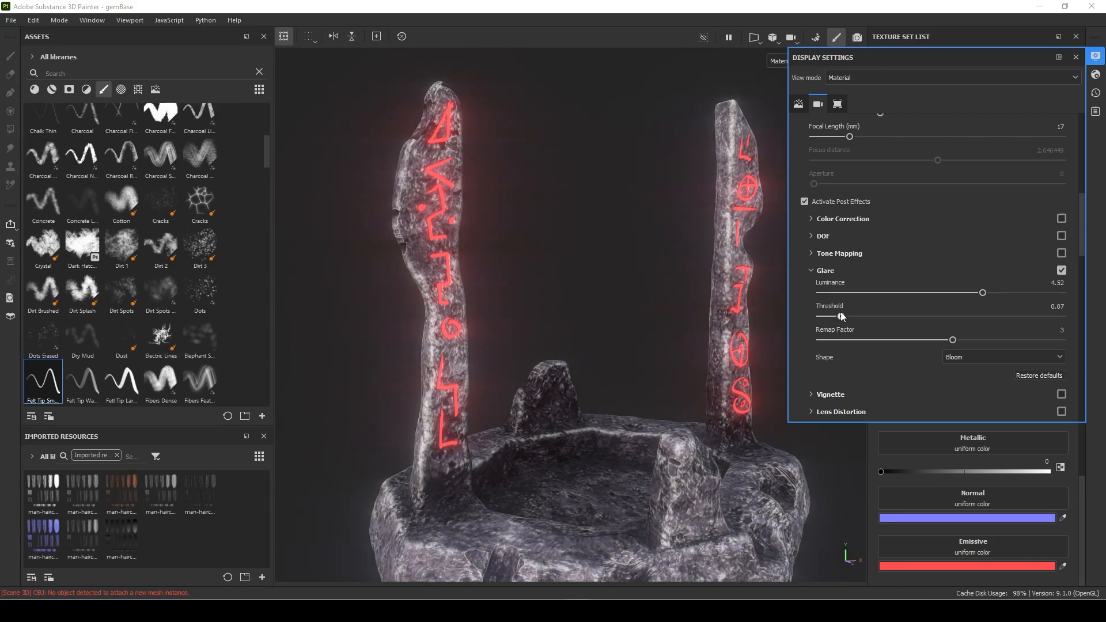
{"action": "left_click_drag", "start_coordinate": [983, 292], "coordinate": [941, 293]}
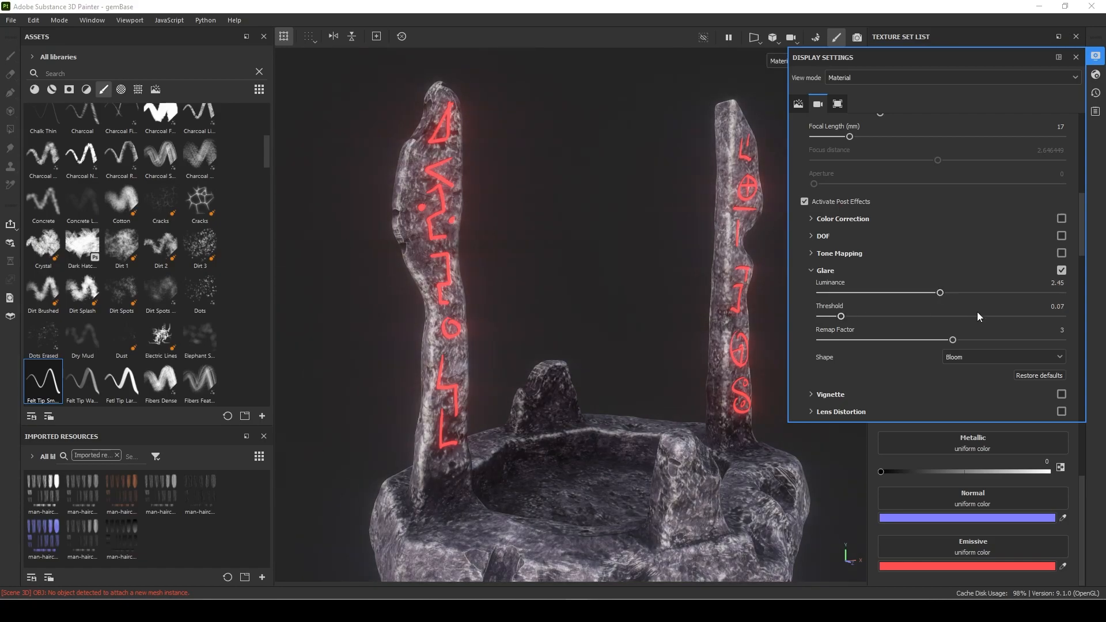
{"action": "mouse_move", "coordinate": [957, 340]}
{"action": "left_mouse_down"}
{"action": "mouse_move", "coordinate": [902, 340]}
{"action": "mouse_move", "coordinate": [973, 340]}
{"action": "left_mouse_up"}
Try the Cheap Lens and Filter Snow Cross shapes for the glare.
{"action": "left_click", "coordinate": [982, 358]}
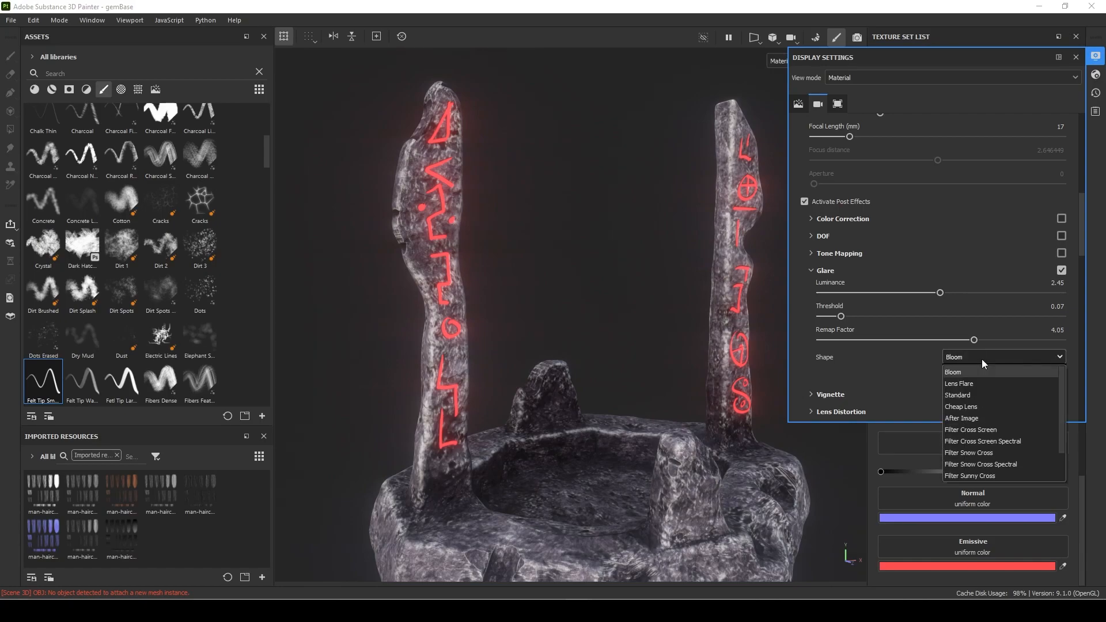
{"action": "left_click", "coordinate": [981, 407]}
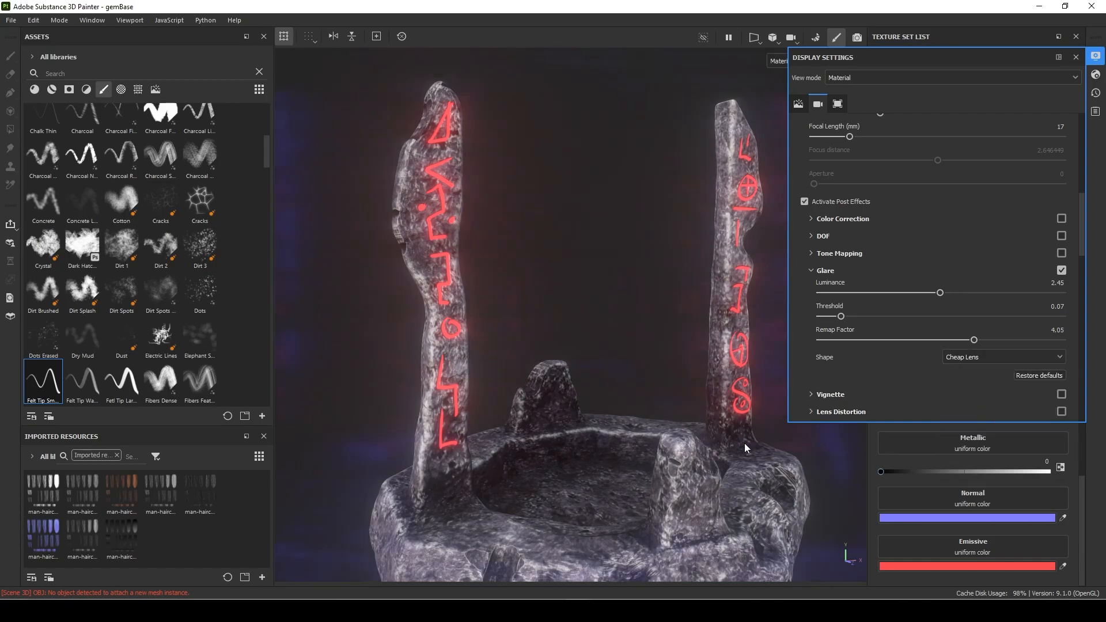
{"action": "left_click", "coordinate": [1011, 359]}
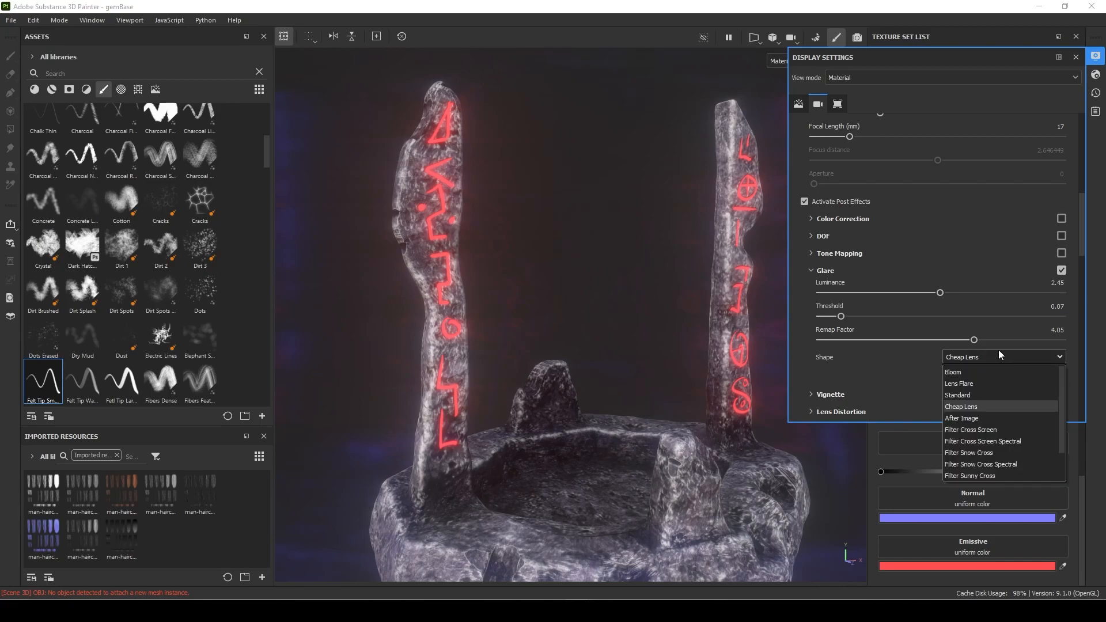
{"action": "left_click", "coordinate": [981, 449]}
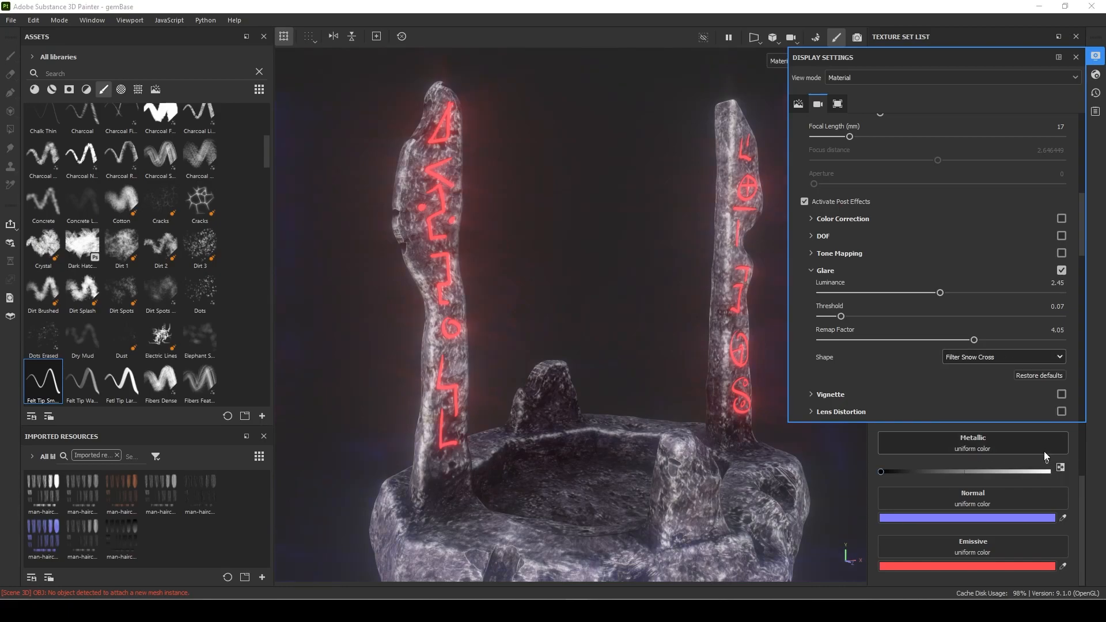
Set the glare shape to Filter Sunny Cross and close the display settings.
{"action": "left_click", "coordinate": [968, 360]}
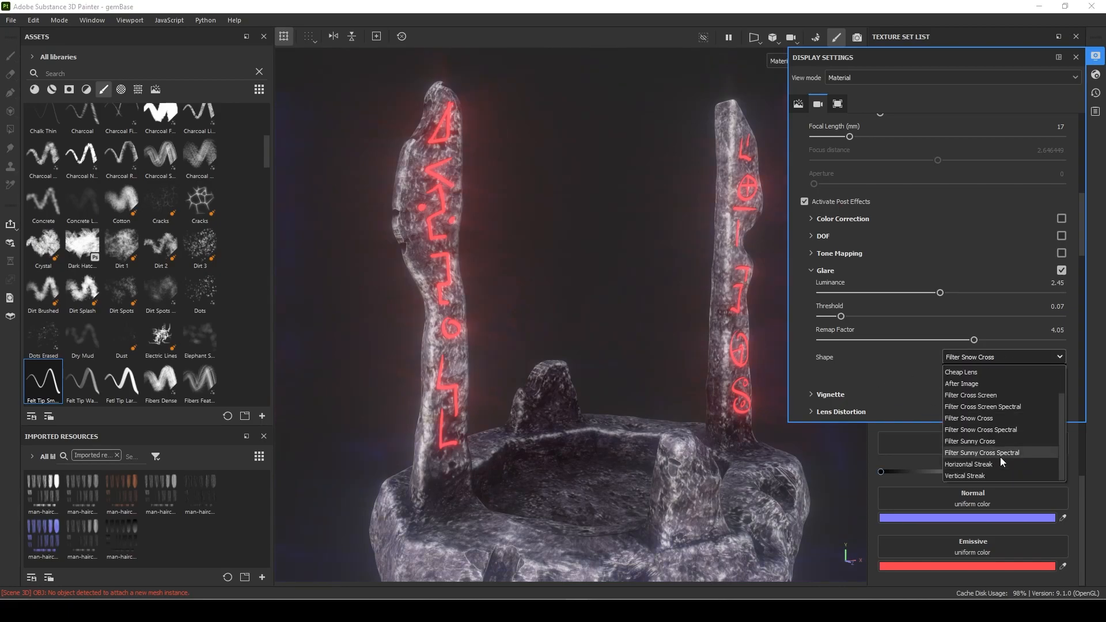
{"action": "left_click", "coordinate": [994, 444]}
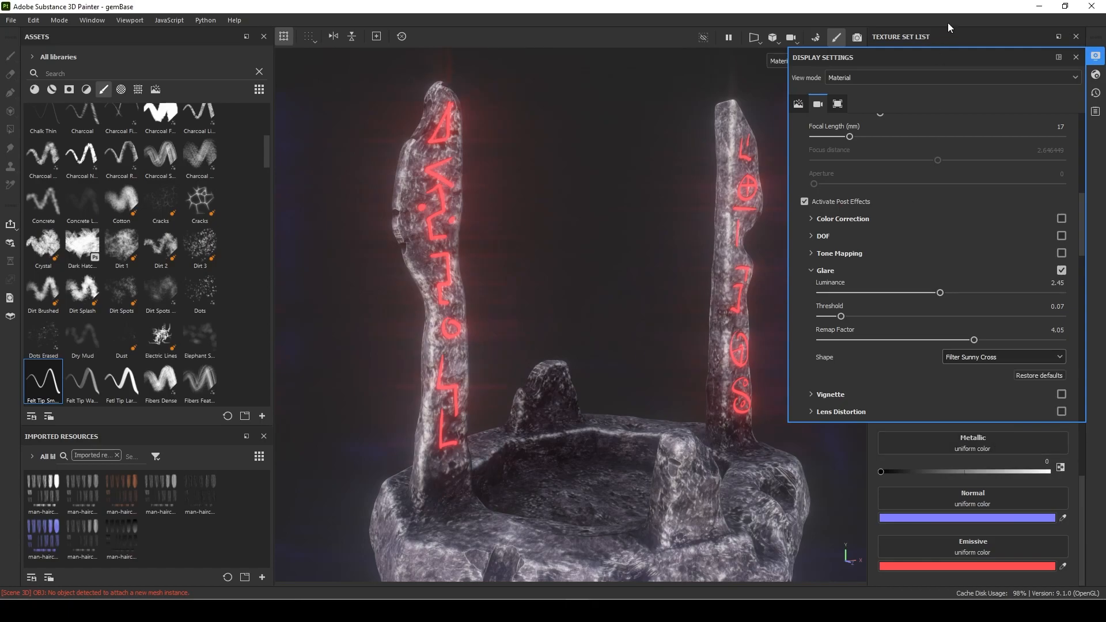
{"action": "left_click", "coordinate": [1076, 57]}
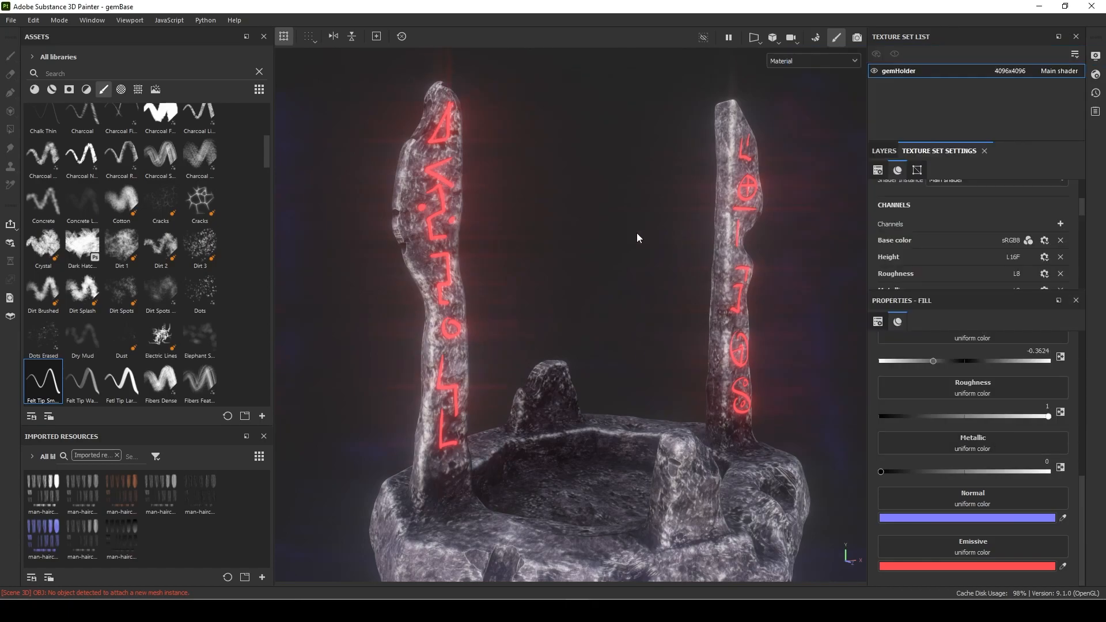
Preview the glowing runes in rendering mode and return to painting mode to view the whole model.
{"action": "left_click_drag", "start_coordinate": [641, 248], "coordinate": [686, 219], "text": "alt"}
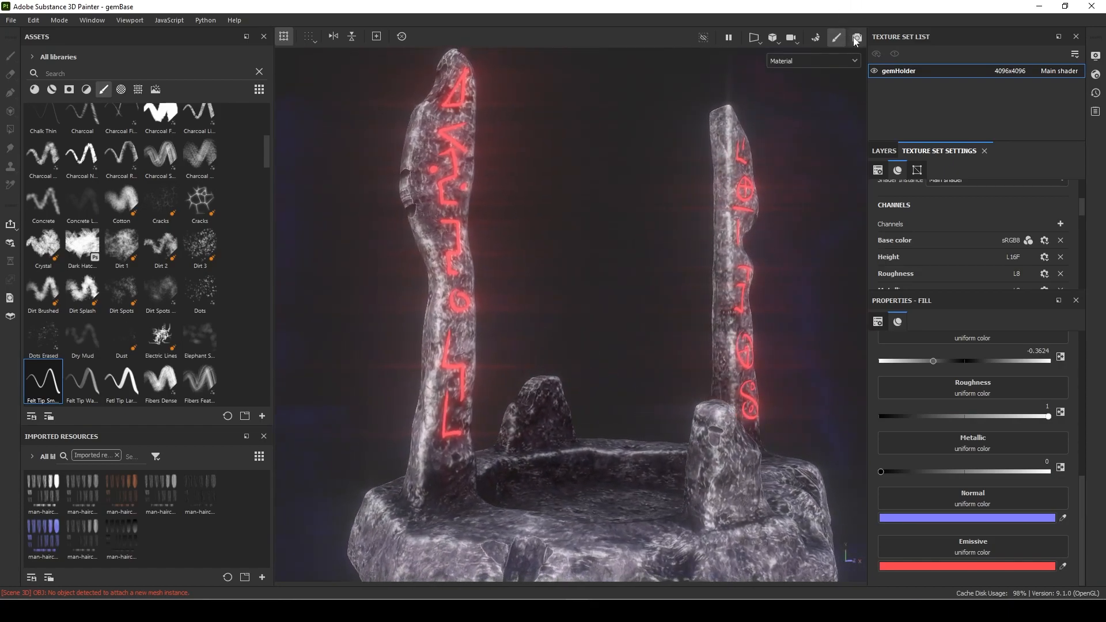
{"action": "left_click", "coordinate": [855, 38]}
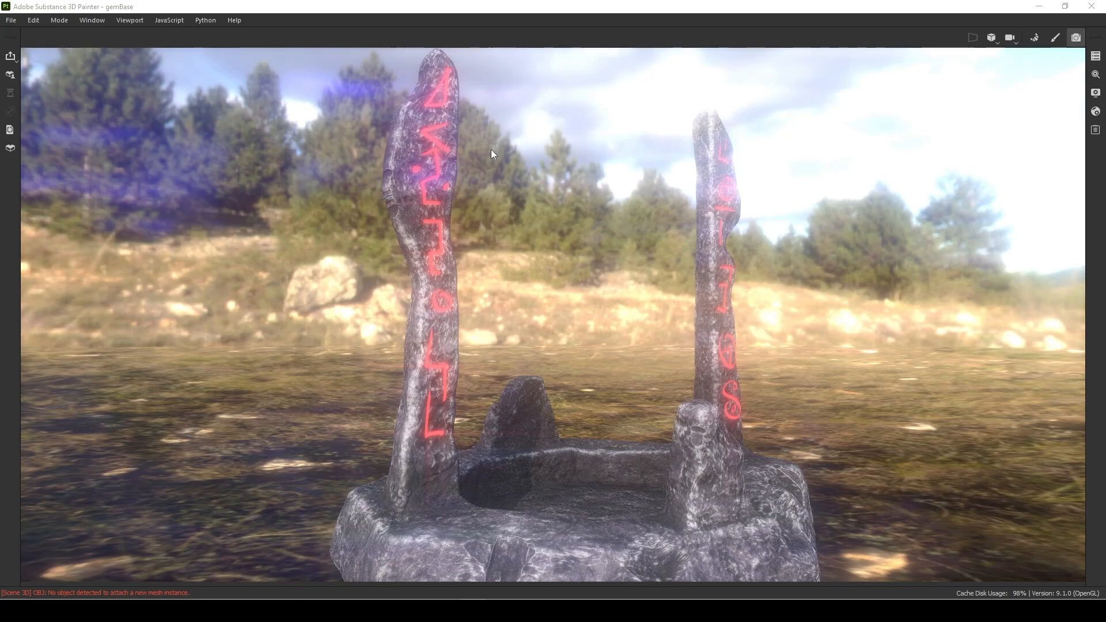
{"action": "left_click", "coordinate": [1058, 38]}
{"action": "left_click_drag", "start_coordinate": [817, 284], "coordinate": [679, 318], "text": "alt"}
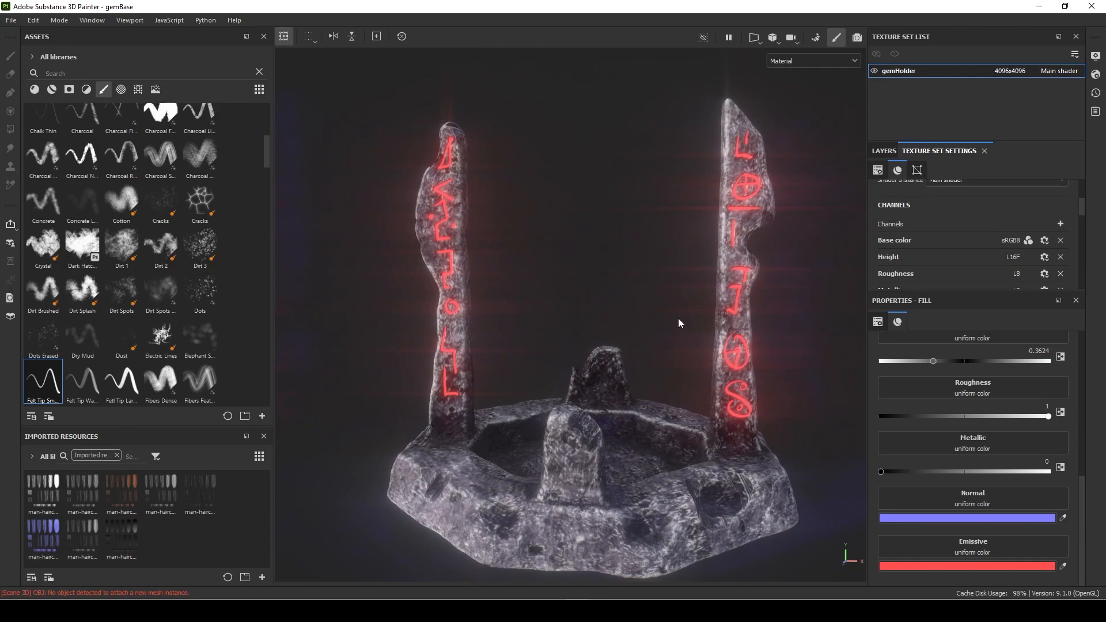
Configure the texture export with size 4096 and the Arnold (AiStandard) output template.
{"action": "left_click", "coordinate": [11, 19]}
{"action": "left_click", "coordinate": [55, 187]}
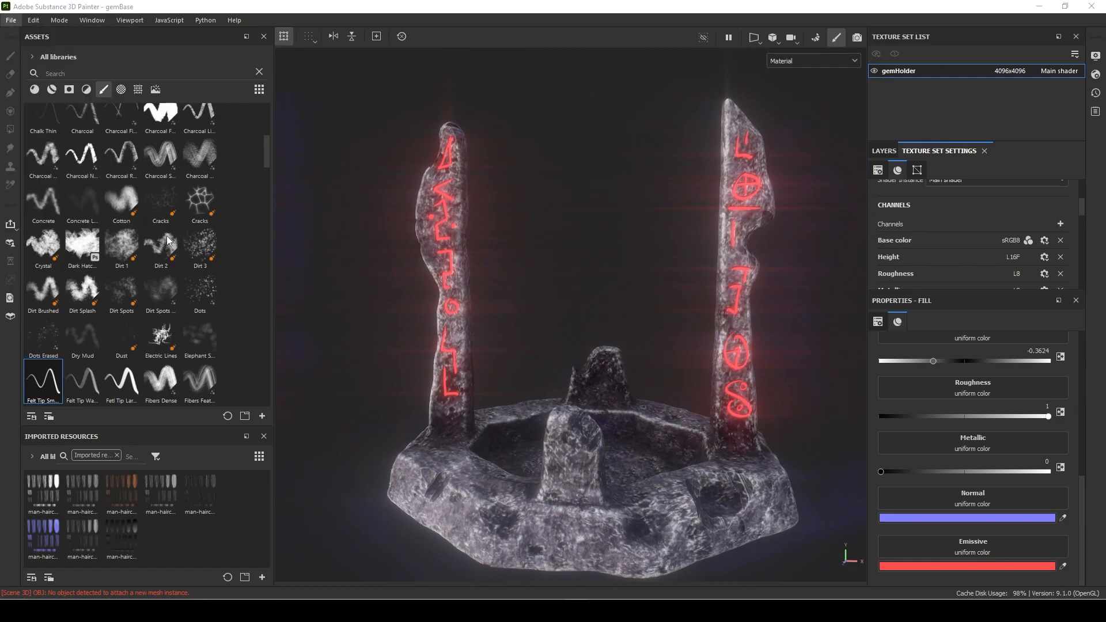
{"action": "left_click", "coordinate": [544, 221]}
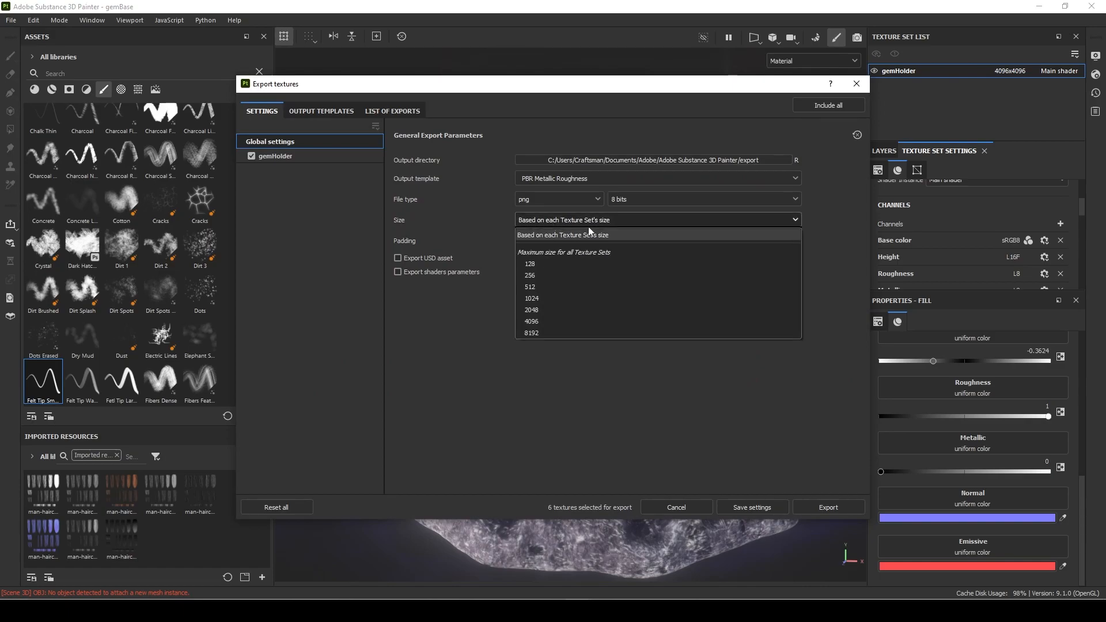
{"action": "left_click", "coordinate": [541, 321]}
{"action": "left_click", "coordinate": [557, 178]}
{"action": "scroll", "coordinate": [575, 253], "scroll_direction": "up", "scroll_amount": 5}
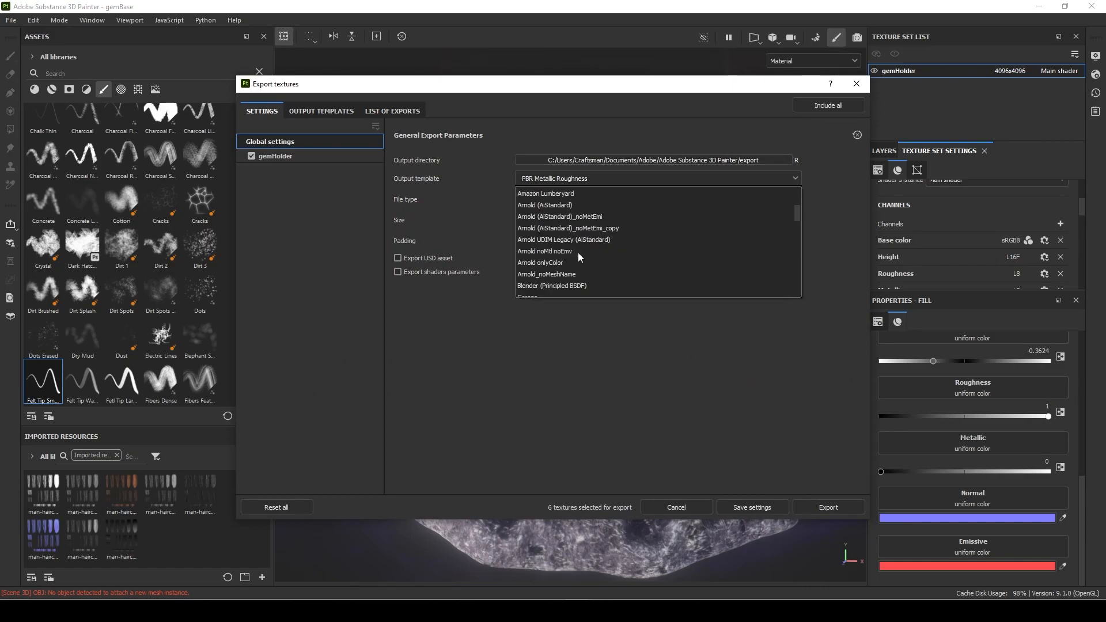
{"action": "left_click", "coordinate": [541, 206]}
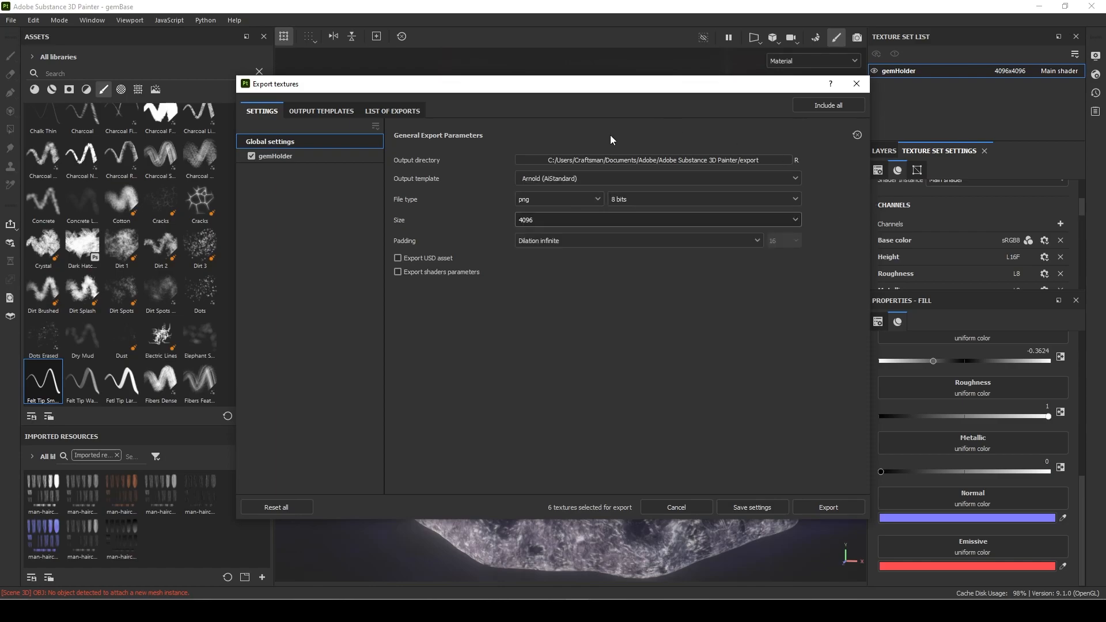
Set the export output directory to the stillLife_video project's sourceimages folder and export the gemHolder textures.
{"action": "left_click", "coordinate": [636, 158]}
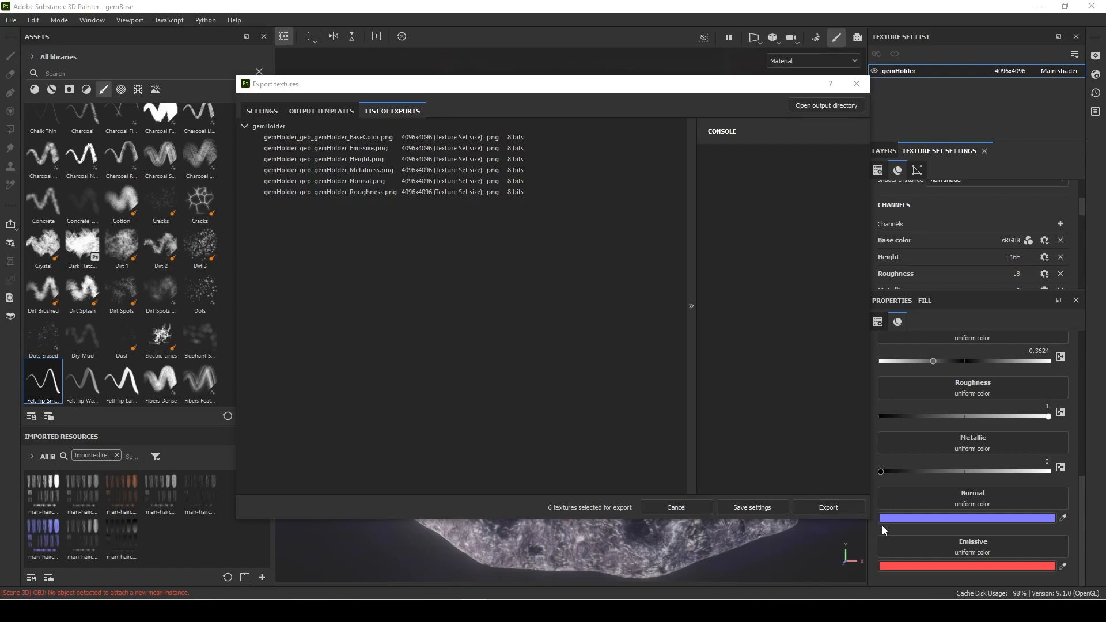
{"action": "left_click", "coordinate": [846, 509]}
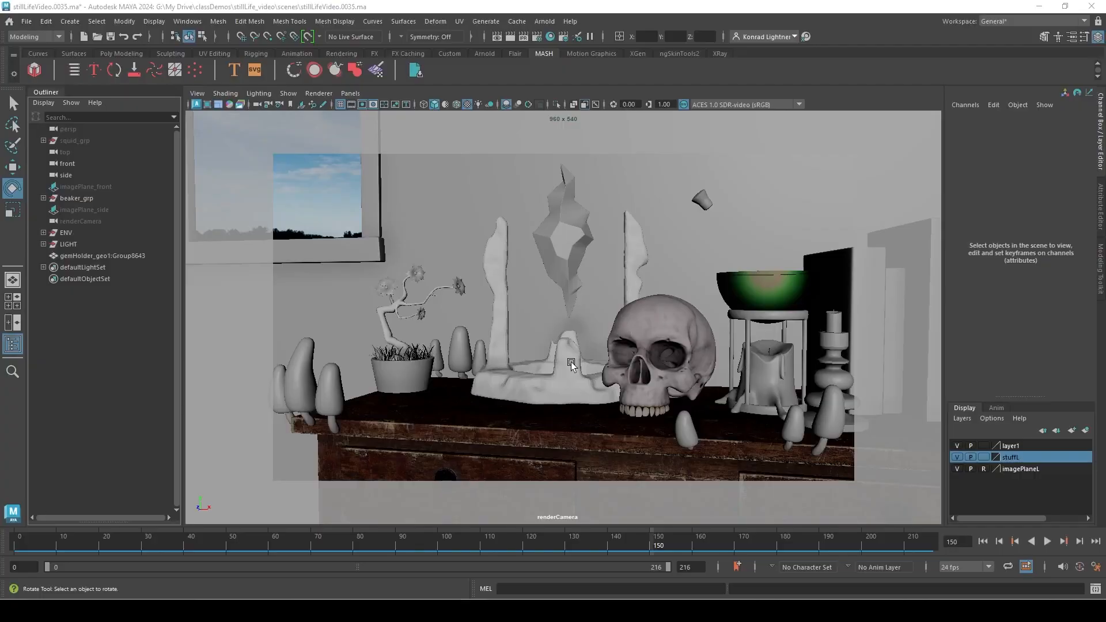
Switch to Maya and apply the Substance Arnold workflow to the gem holder mesh, using its six exported gemHolder maps from sourceimages.
{"action": "left_click", "coordinate": [573, 396]}
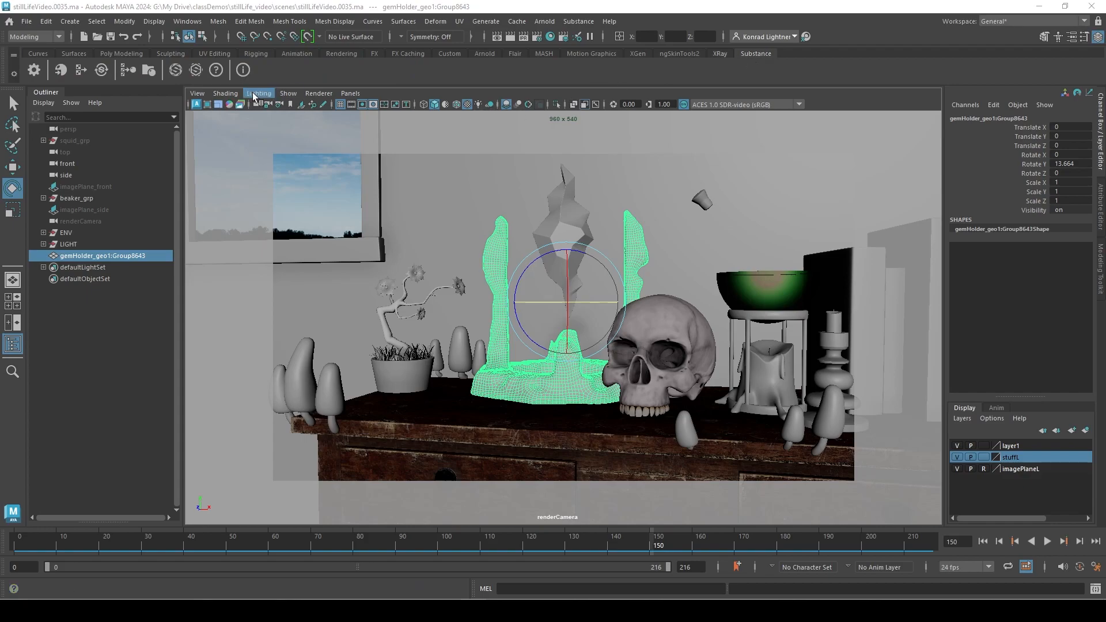
{"action": "left_click", "coordinate": [129, 72]}
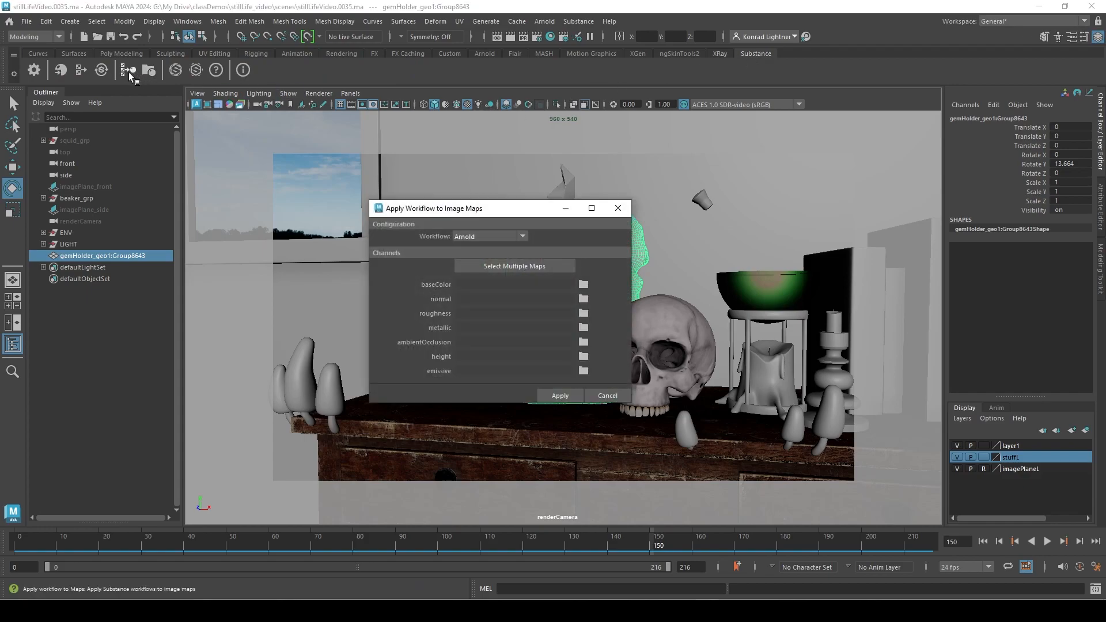
{"action": "left_click", "coordinate": [534, 266]}
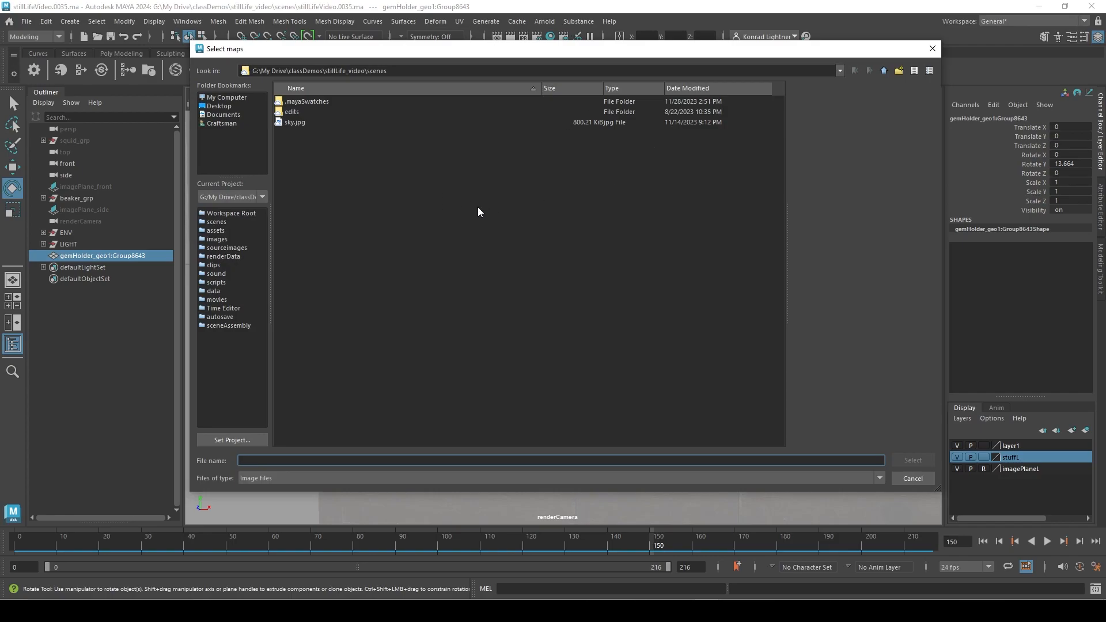
{"action": "left_click", "coordinate": [884, 70]}
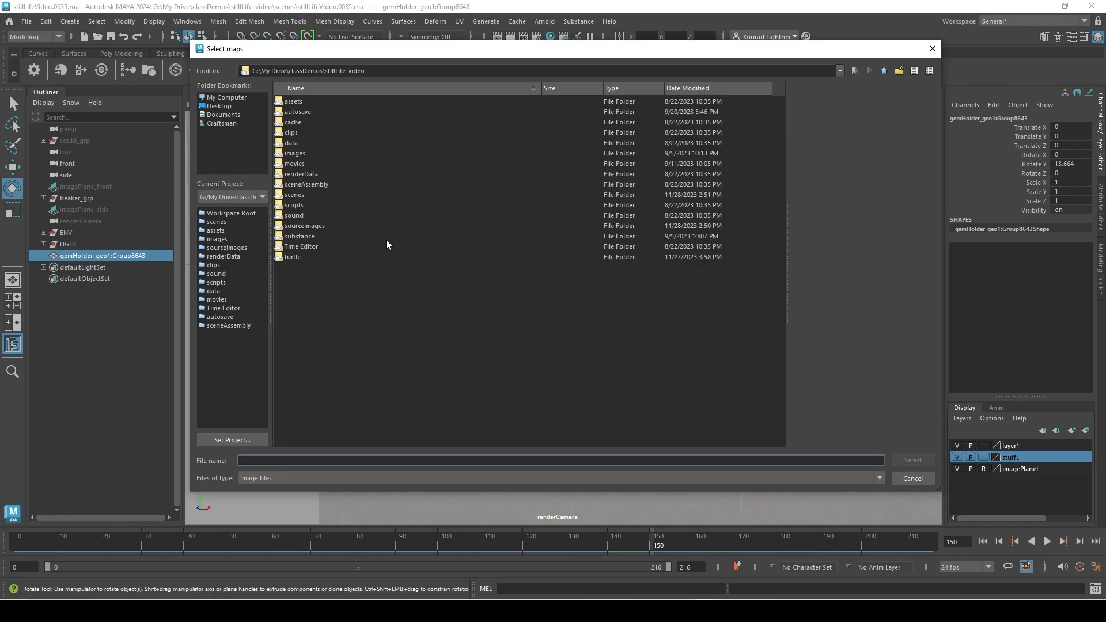
{"action": "double_click", "coordinate": [302, 236]}
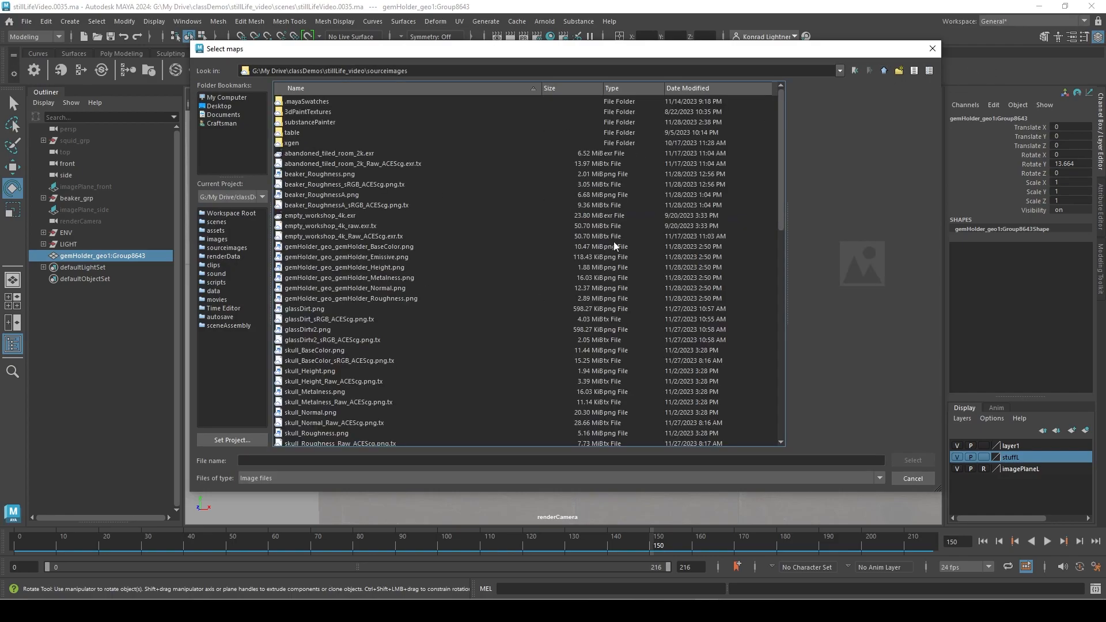
{"action": "left_click", "coordinate": [373, 257]}
{"action": "left_click", "coordinate": [404, 247]}
{"action": "left_click", "coordinate": [416, 298], "text": "shift"}
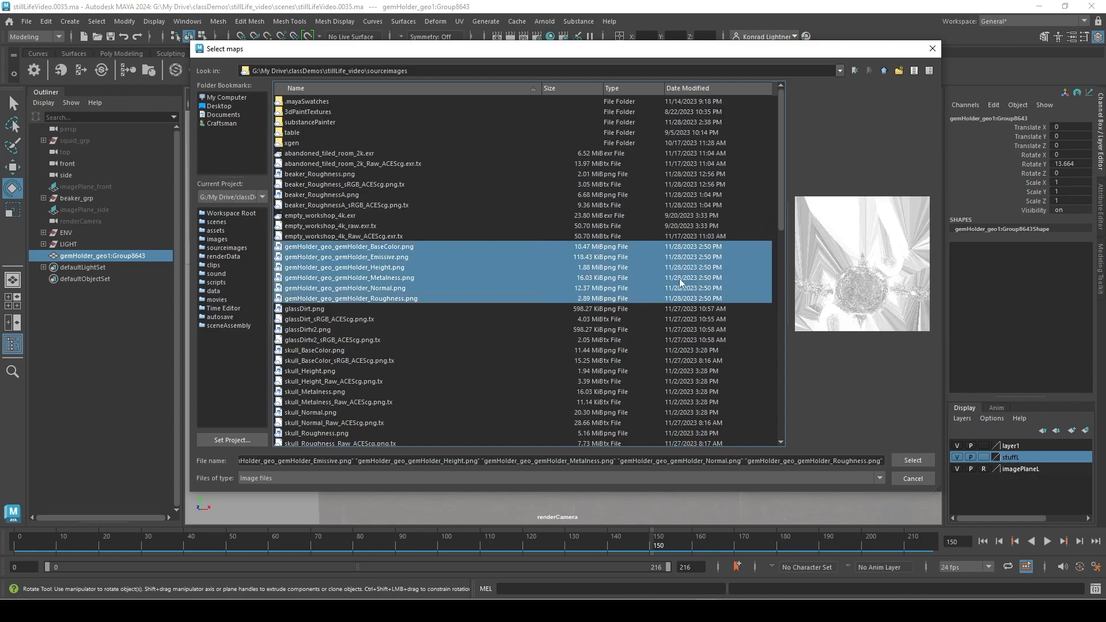
{"action": "key", "text": "Return"}
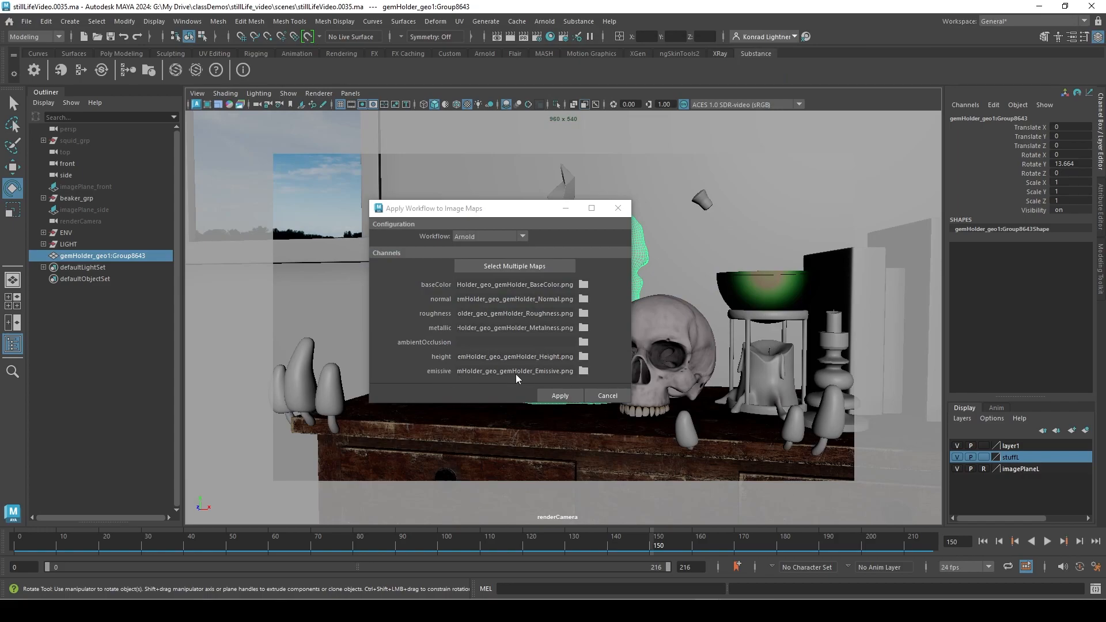
{"action": "left_click", "coordinate": [560, 396]}
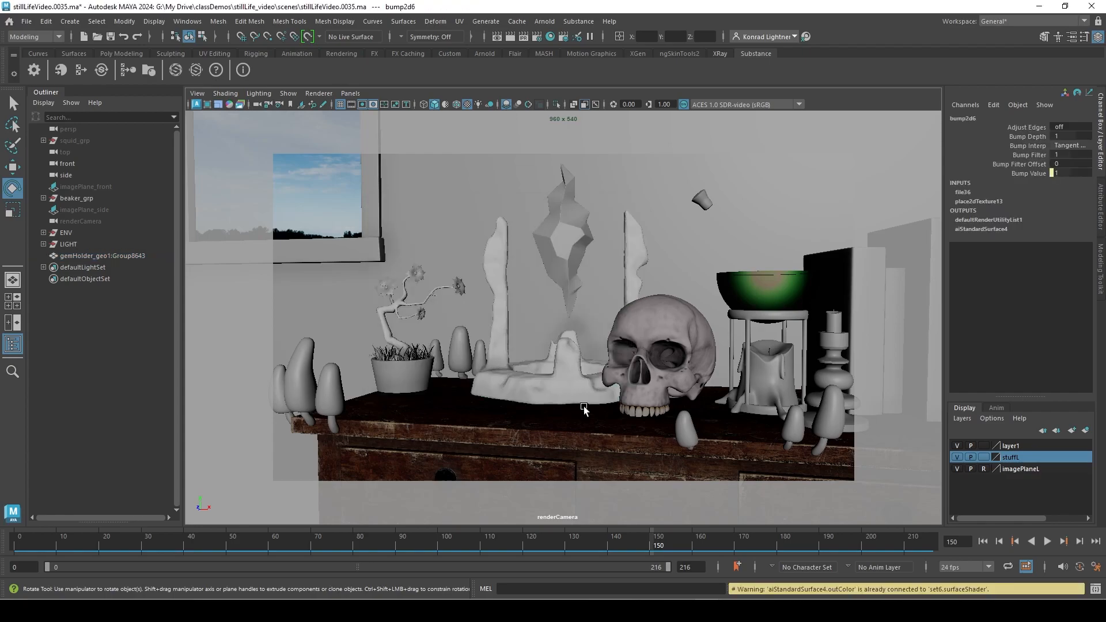
Open the Hypershade and graph the network of the new aiStandardSurface4 material.
{"action": "left_click", "coordinate": [551, 36]}
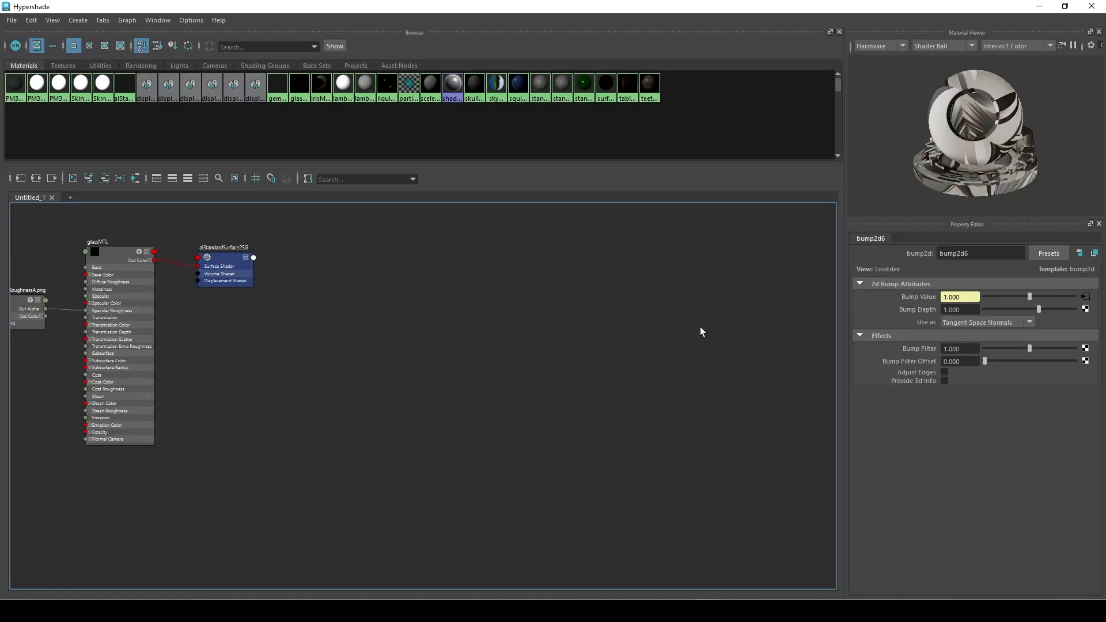
{"action": "right_click", "coordinate": [128, 89]}
{"action": "left_click", "coordinate": [129, 102]}
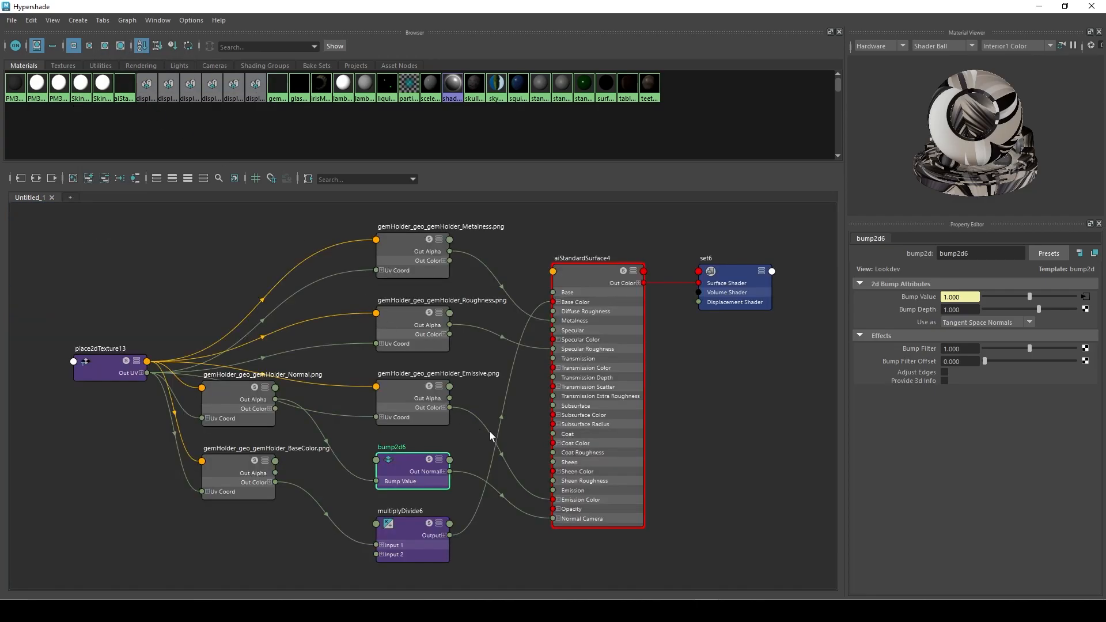
{"action": "left_click_drag", "start_coordinate": [579, 257], "coordinate": [577, 264]}
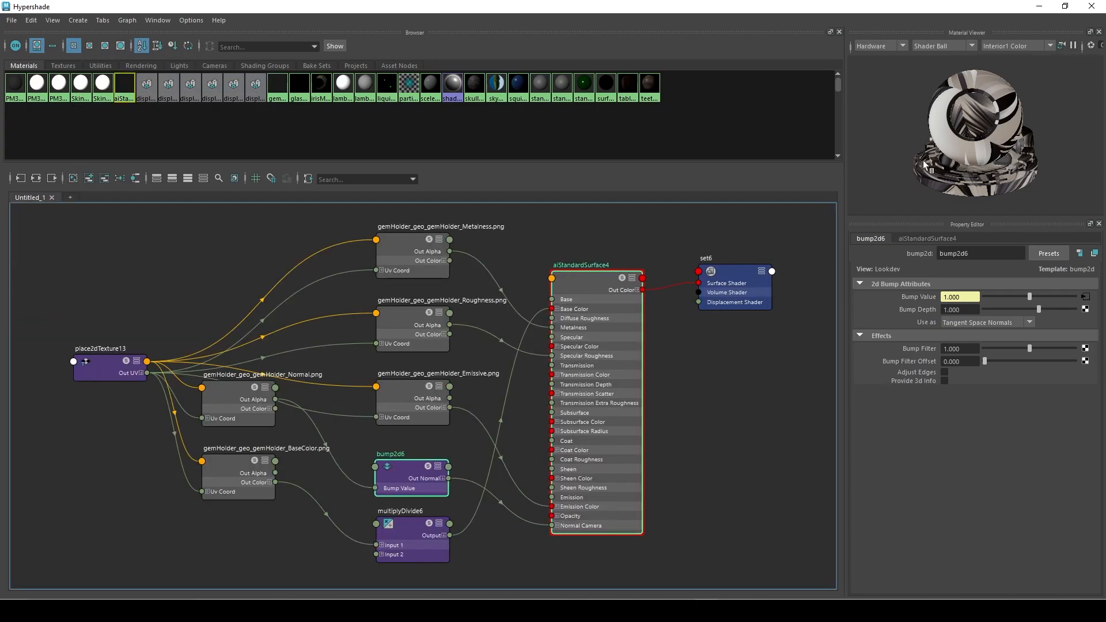
{"action": "left_click", "coordinate": [783, 288]}
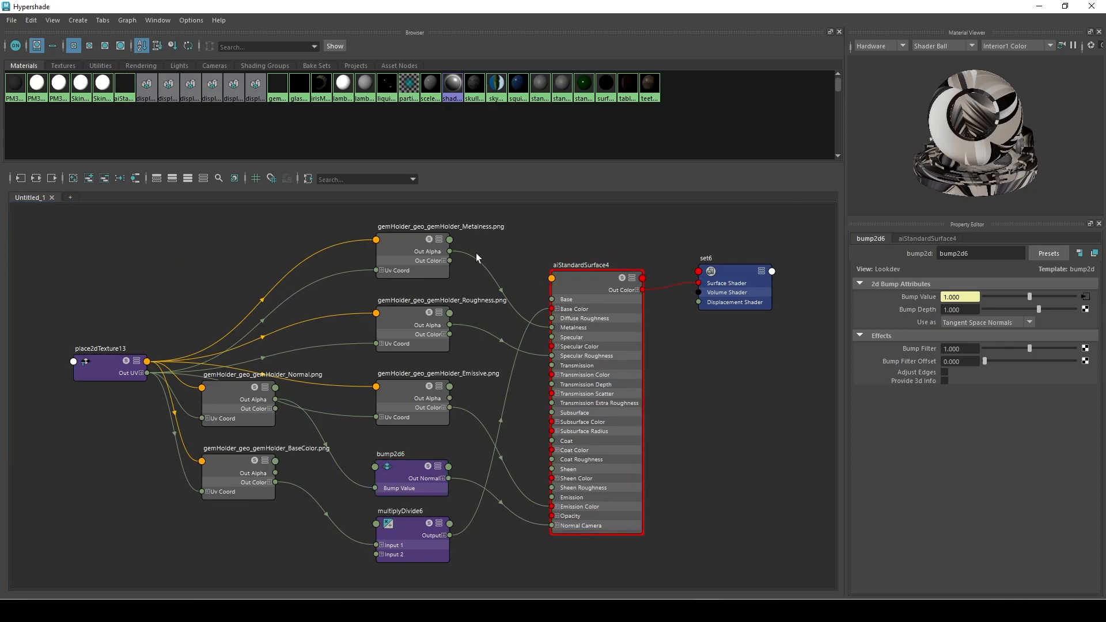
{"action": "left_click_drag", "start_coordinate": [411, 244], "coordinate": [401, 252]}
Assign the aiStandardSurface4 material to the gem holder mesh in the scene.
{"action": "left_click_drag", "start_coordinate": [973, 4], "coordinate": [756, 330]}
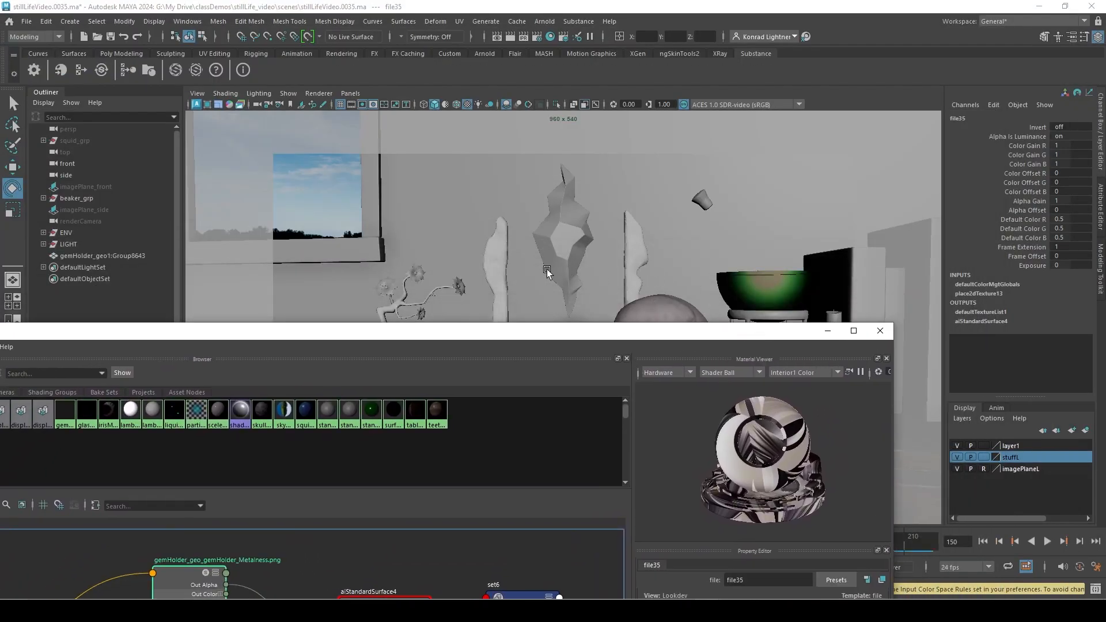
{"action": "left_click", "coordinate": [494, 258]}
{"action": "left_click_drag", "start_coordinate": [646, 334], "coordinate": [810, 81]}
{"action": "right_click_drag", "start_coordinate": [535, 353], "coordinate": [537, 323]}
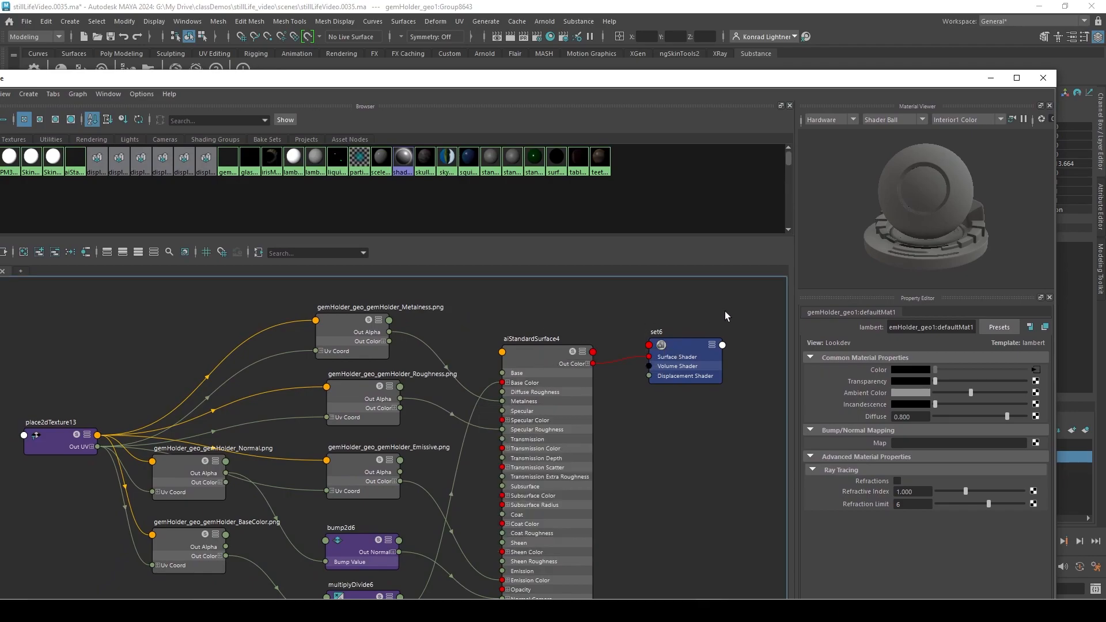
Rename the aiStandardSurface4 material as gemHolderMTL and move the Hypershade aside to reveal the scene.
{"action": "left_click", "coordinate": [555, 354]}
{"action": "double_click", "coordinate": [920, 326]}
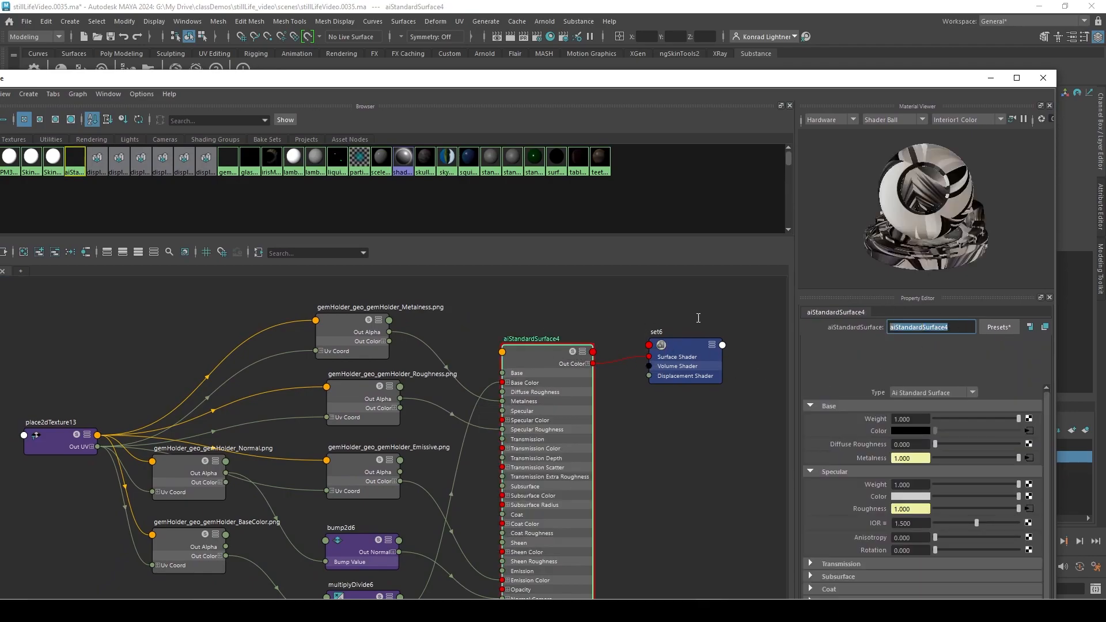
{"action": "type", "text": "gemHOlder"}
{"action": "key", "text": "Return"}
{"action": "left_click", "coordinate": [903, 325]}
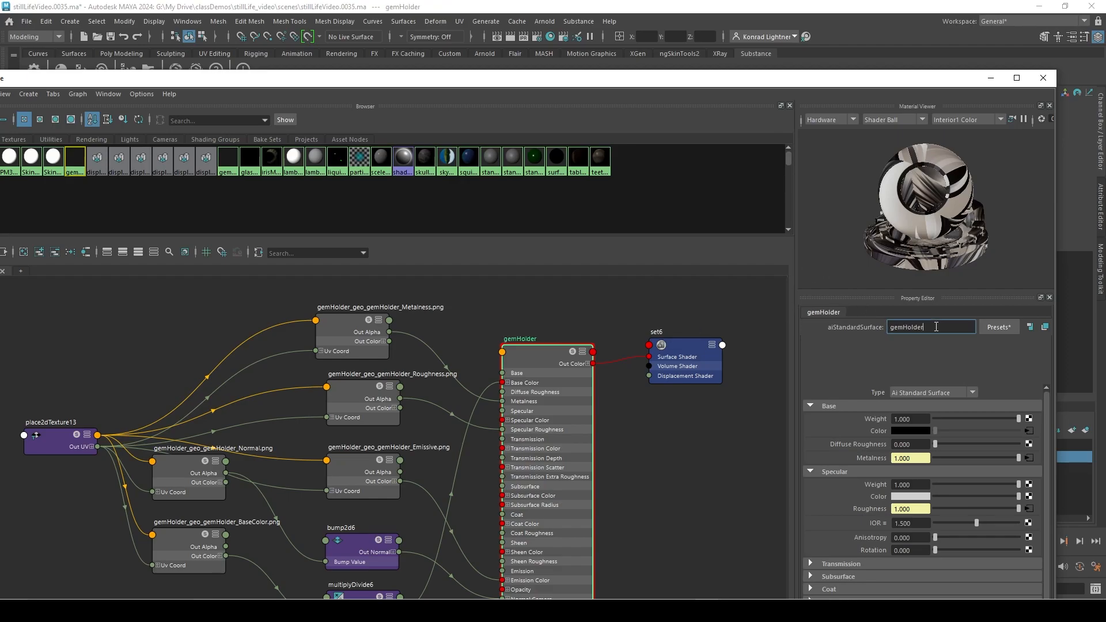
{"action": "type", "text": "MT"}
{"action": "key", "text": "Return"}
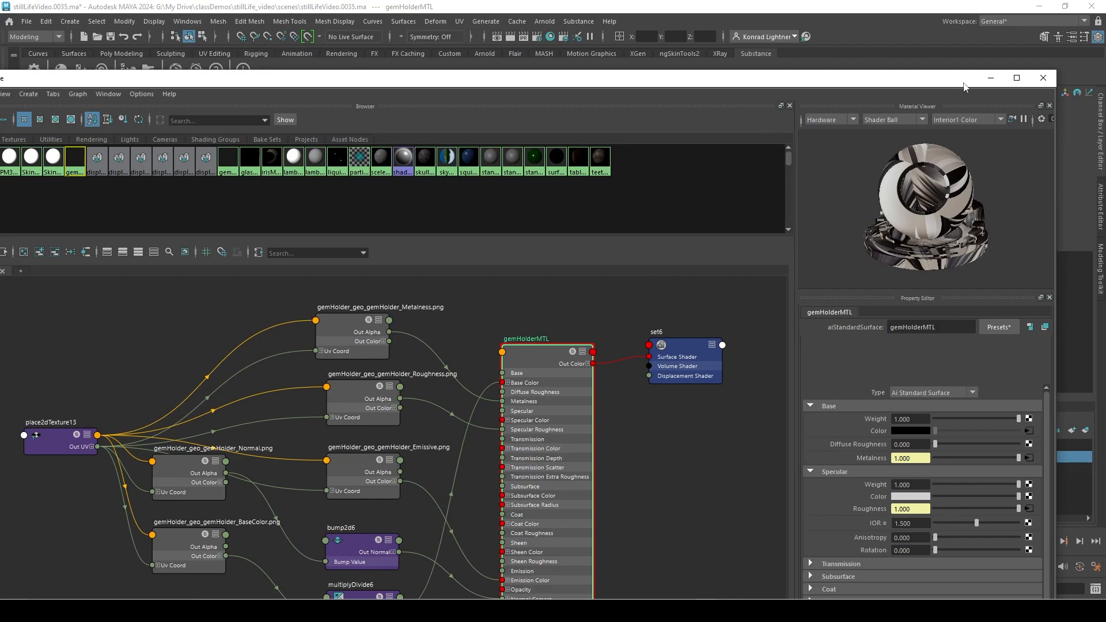
{"action": "left_click_drag", "start_coordinate": [967, 87], "coordinate": [449, 100]}
{"action": "left_click_drag", "start_coordinate": [315, 104], "coordinate": [0, 138]}
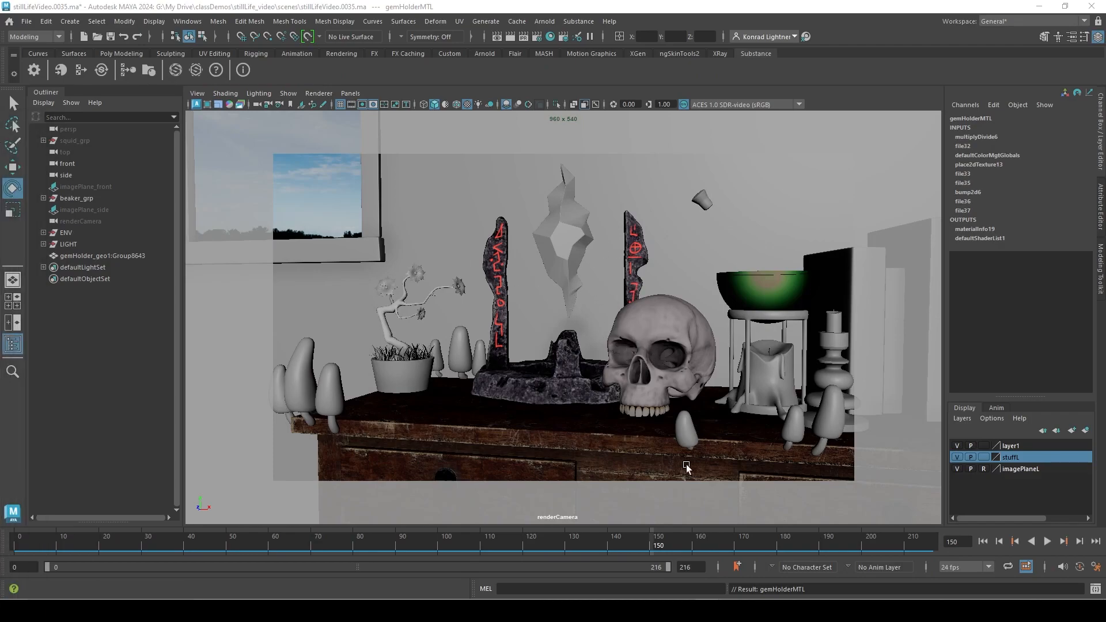
Look through the ENV hierarchy in the Outliner and hide the whole ENV group.
{"action": "left_click", "coordinate": [44, 233]}
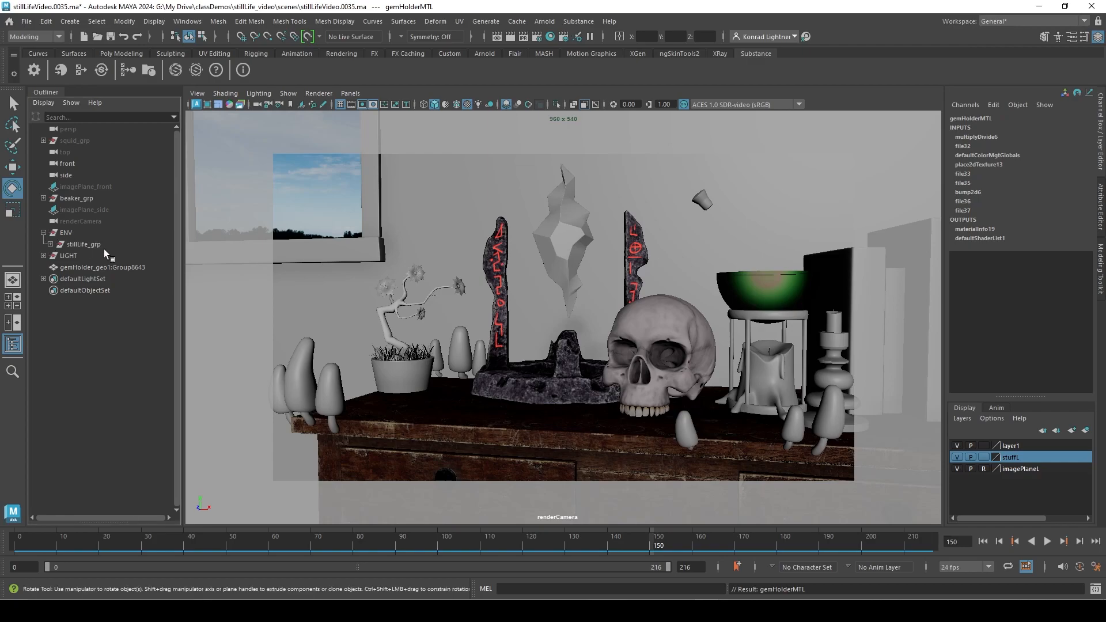
{"action": "left_click", "coordinate": [51, 244]}
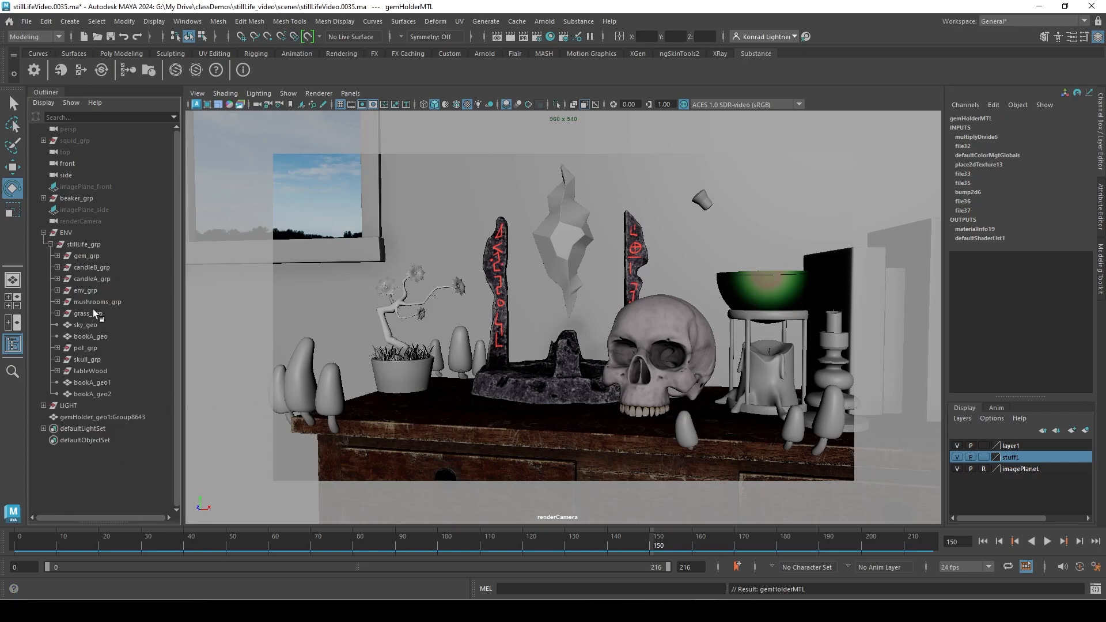
{"action": "left_click", "coordinate": [92, 256]}
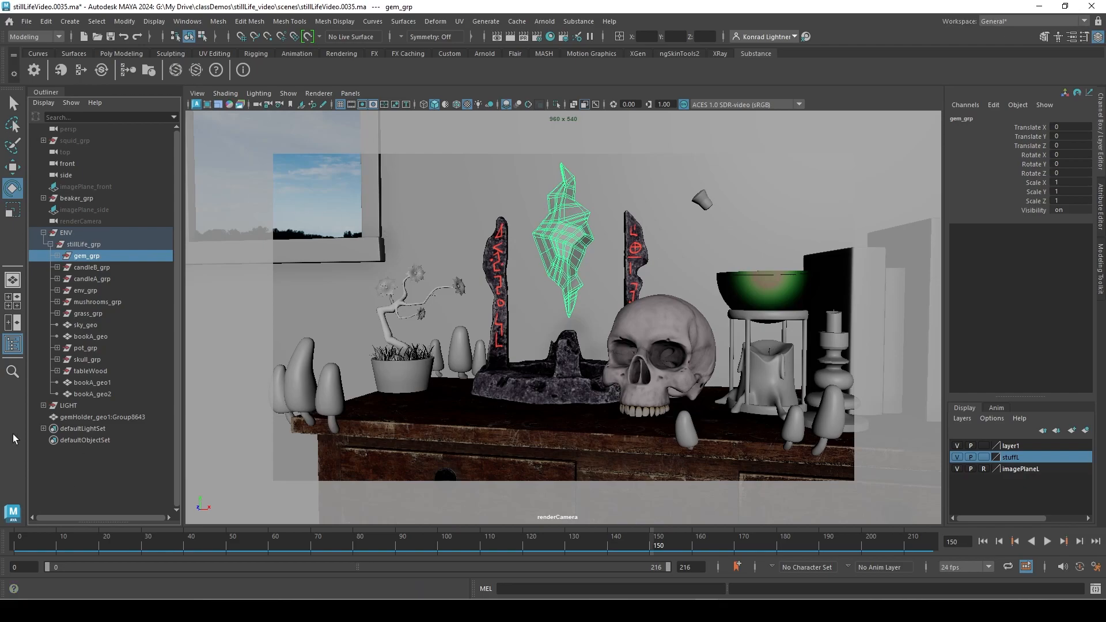
{"action": "left_click", "coordinate": [115, 418]}
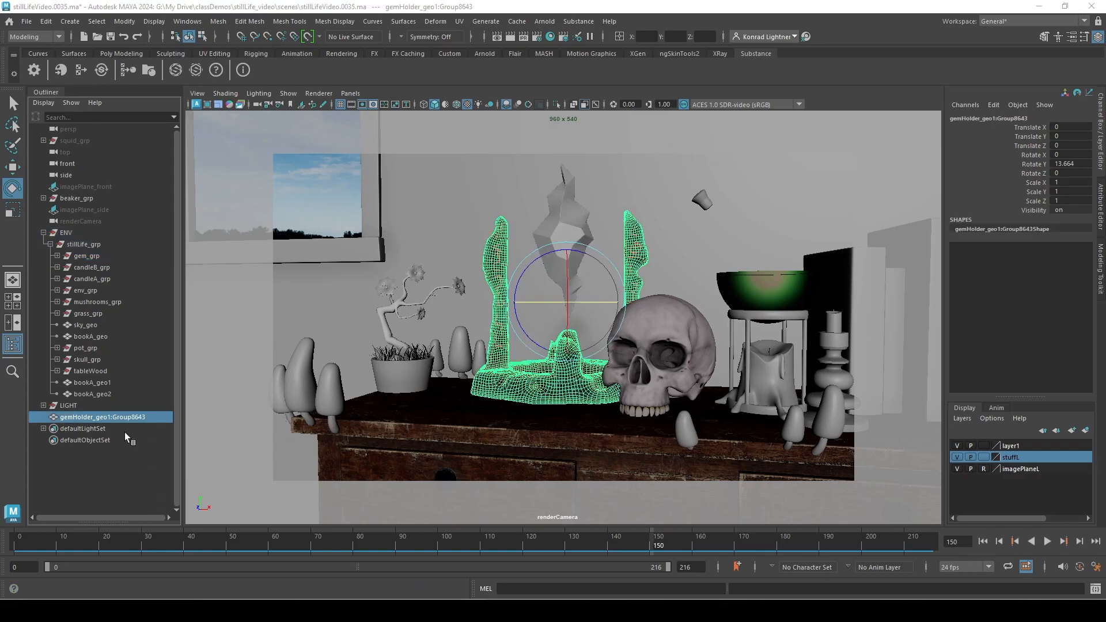
{"action": "left_click", "coordinate": [64, 233]}
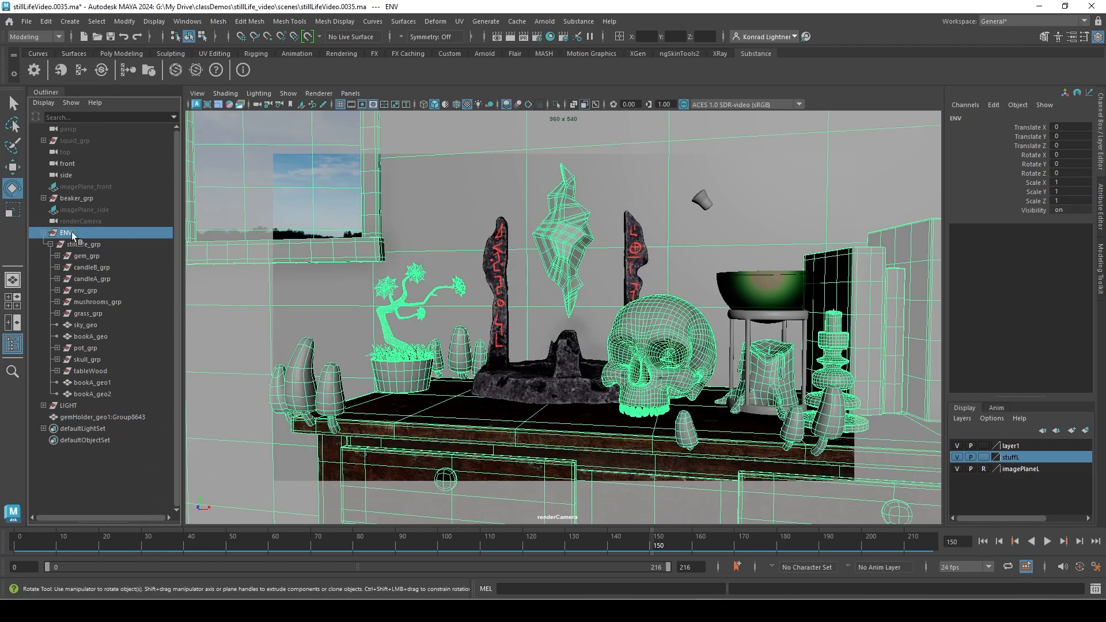
{"action": "key", "text": "ctrl+h"}
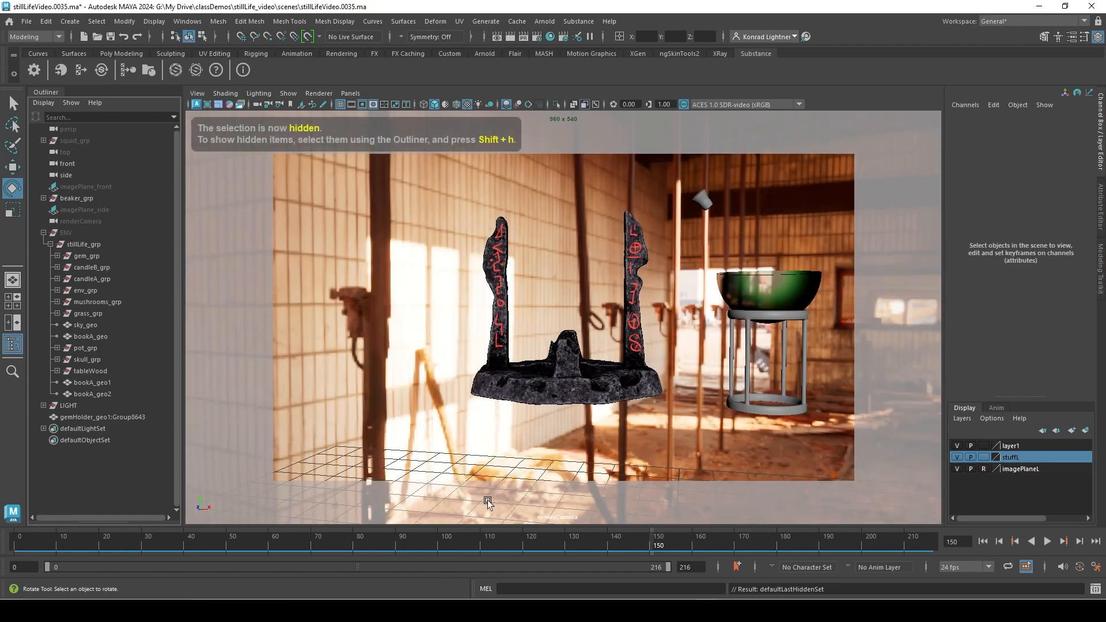
Switch the viewport from the render camera to the persp camera, with the gem holder in close view.
{"action": "left_click", "coordinate": [350, 92]}
{"action": "mouse_move", "coordinate": [408, 108]}
{"action": "left_click", "coordinate": [528, 104]}
{"action": "right_click_drag", "start_coordinate": [411, 339], "coordinate": [534, 353], "text": "alt"}
{"action": "left_click_drag", "start_coordinate": [533, 353], "coordinate": [461, 357], "text": "alt"}
{"action": "right_click_drag", "start_coordinate": [461, 357], "coordinate": [311, 323], "text": "alt"}
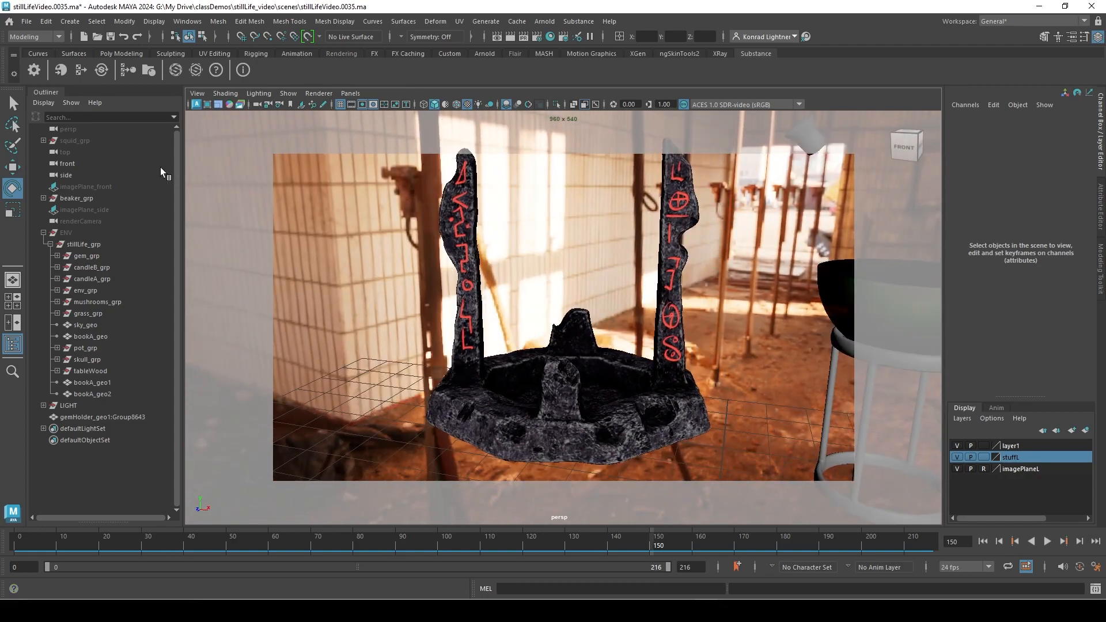
Hide beaker_grp so the gem holder stands alone in the scene.
{"action": "left_click", "coordinate": [85, 198]}
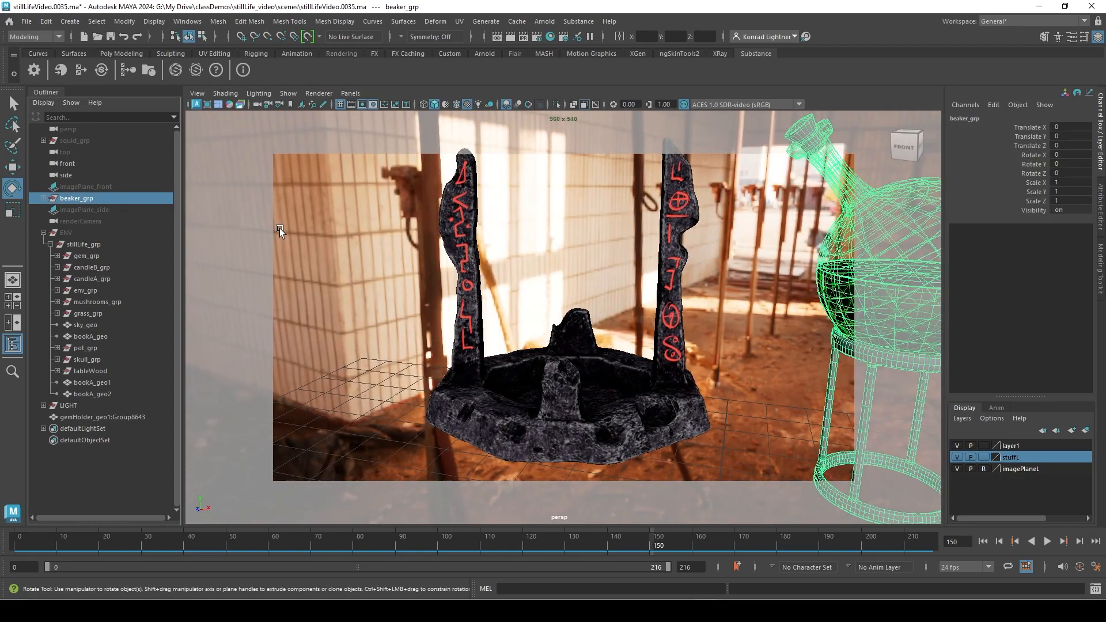
{"action": "key", "text": "ctrl+h"}
{"action": "left_click_drag", "start_coordinate": [482, 332], "coordinate": [718, 316], "text": "alt"}
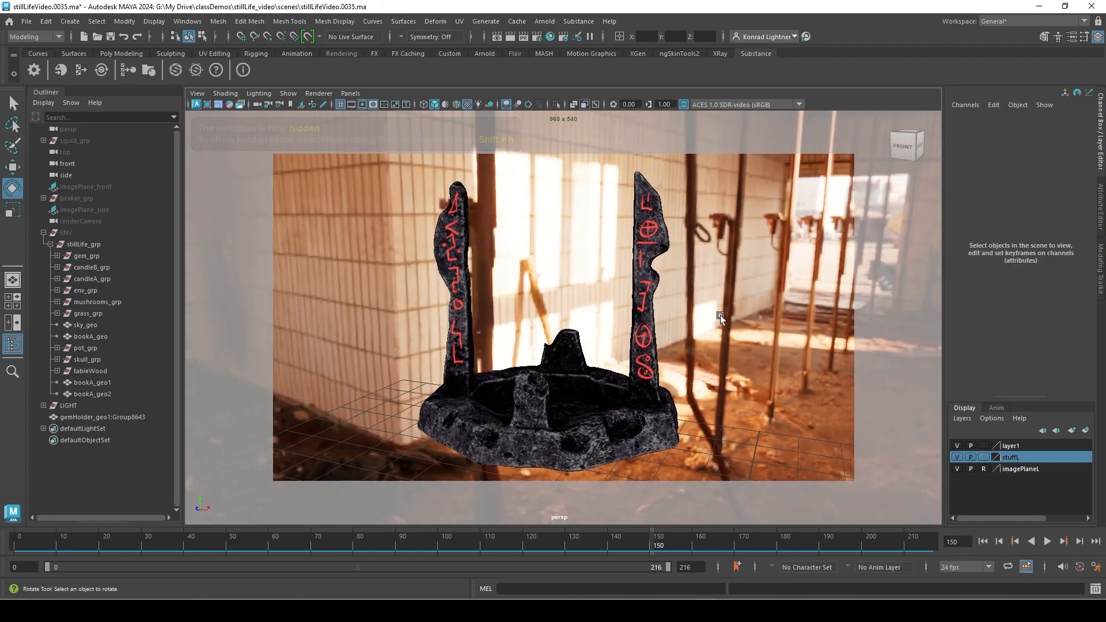
Test-render the gem holder from the persp camera in Arnold RenderView and stop the render.
{"action": "left_click", "coordinate": [545, 21]}
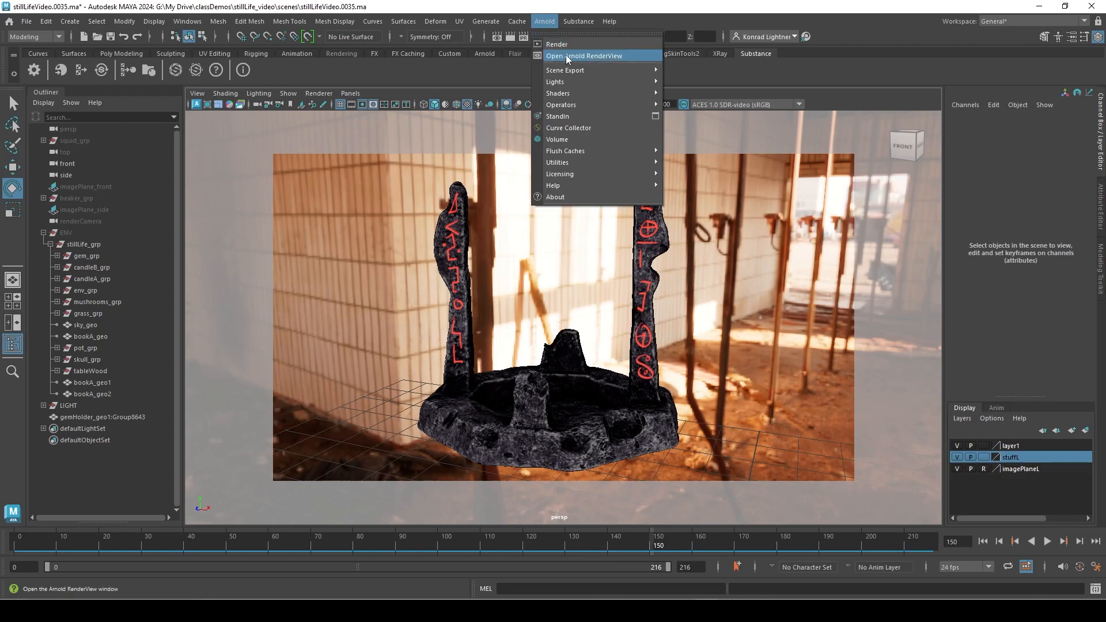
{"action": "left_click", "coordinate": [585, 56]}
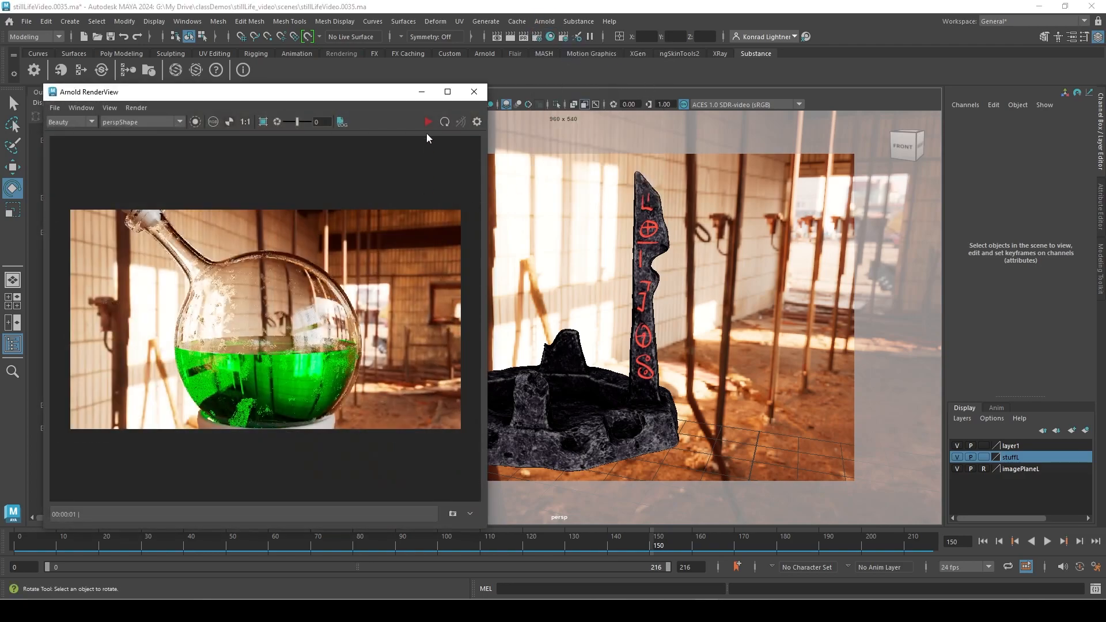
{"action": "left_click", "coordinate": [425, 122]}
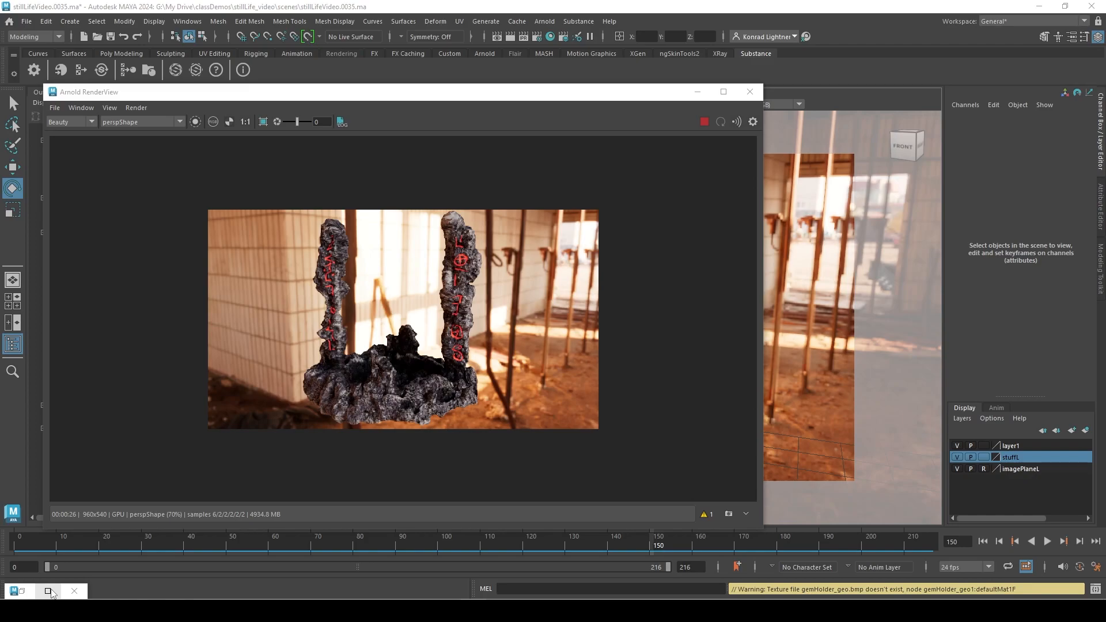
{"action": "left_click", "coordinate": [704, 121]}
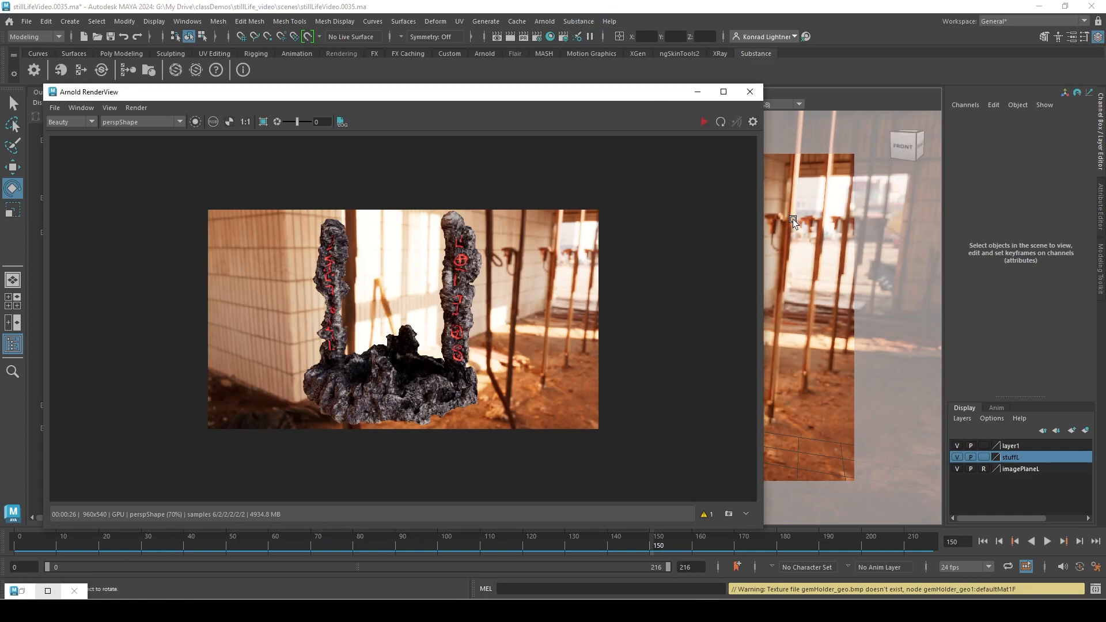
Open the Hypershade full screen and graph the input and output connections of the gem holder's shading group set6.
{"action": "left_click", "coordinate": [551, 38]}
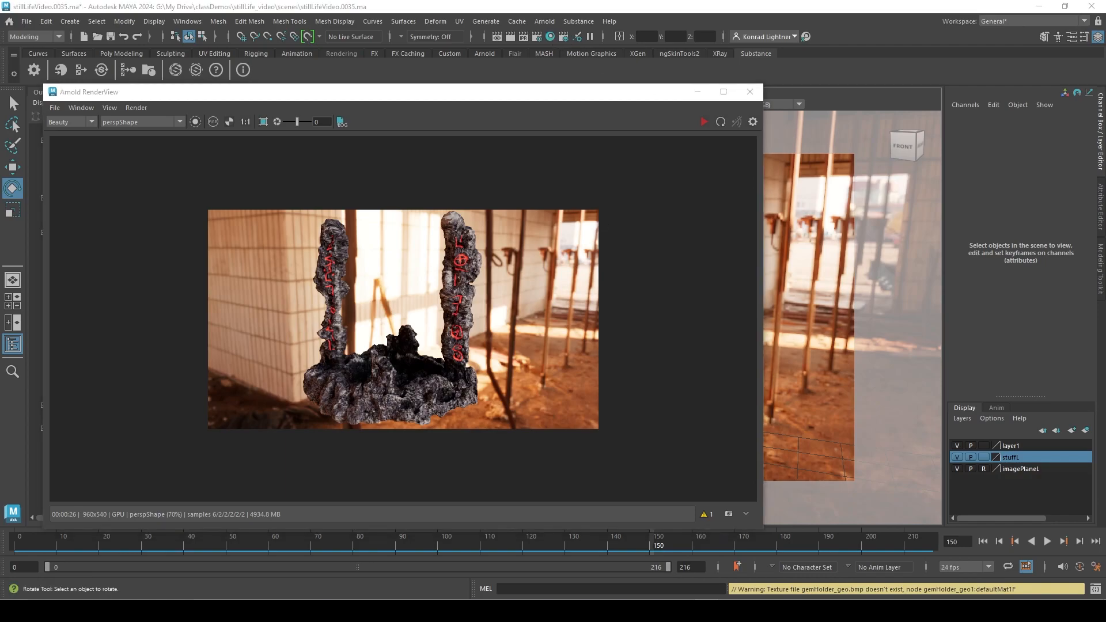
{"action": "left_click_drag", "start_coordinate": [0, 158], "coordinate": [855, 38]}
{"action": "left_click_drag", "start_coordinate": [571, 323], "coordinate": [570, 327]}
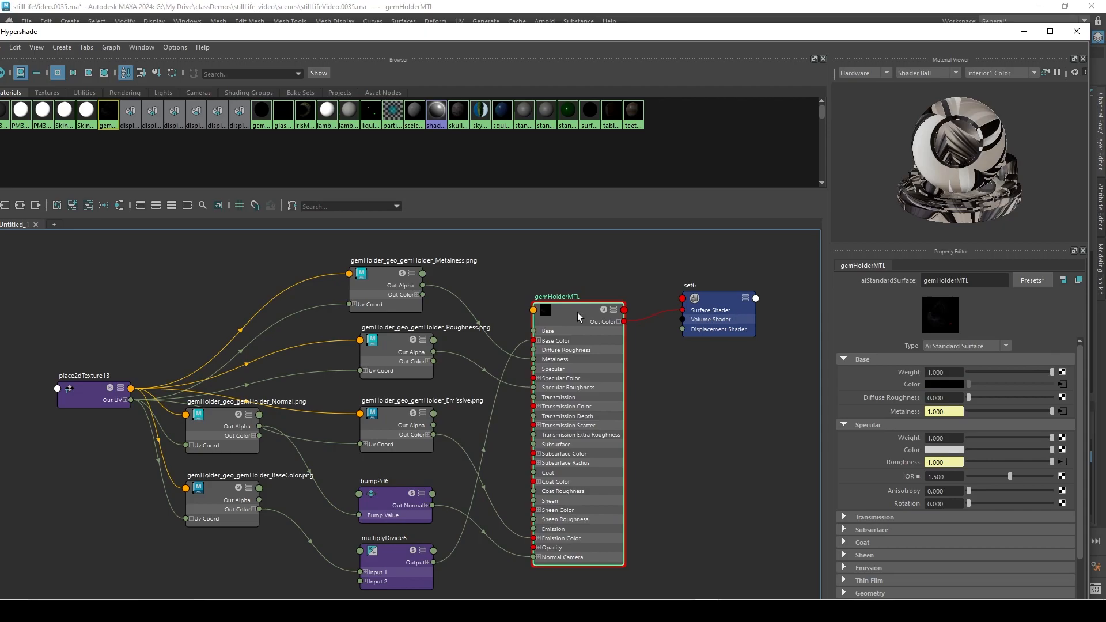
{"action": "left_click_drag", "start_coordinate": [757, 296], "coordinate": [763, 299]}
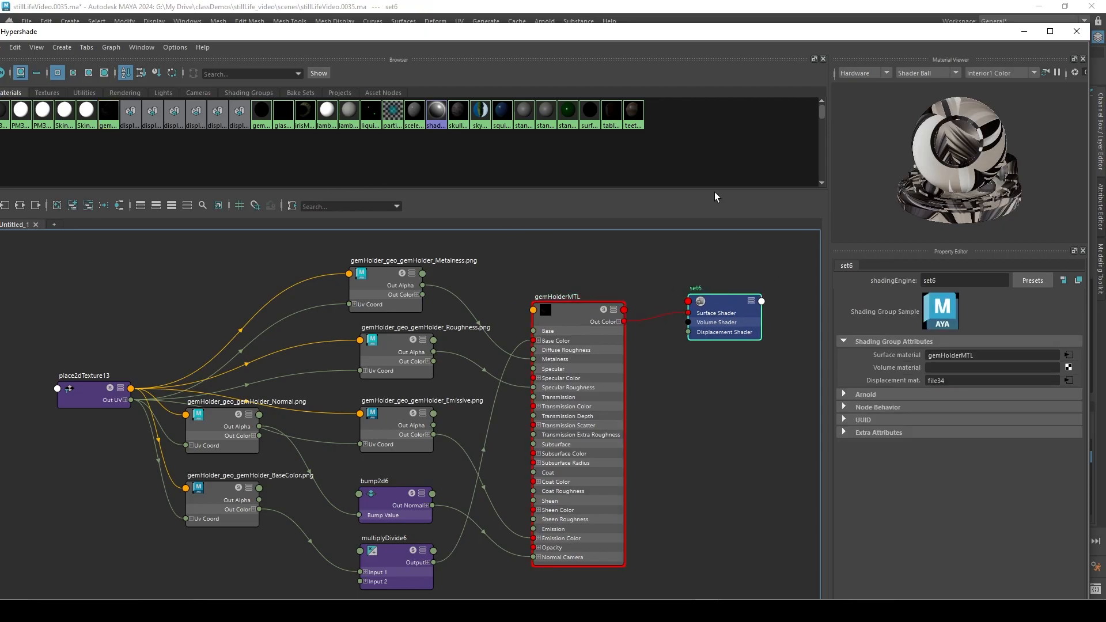
{"action": "left_click", "coordinate": [1051, 31]}
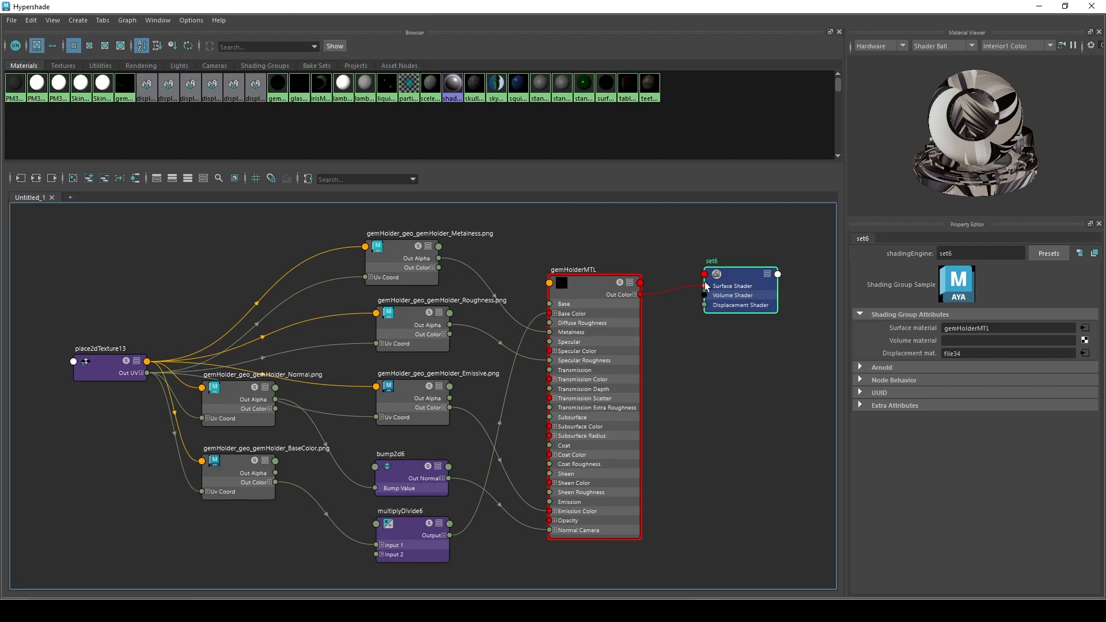
{"action": "left_click", "coordinate": [38, 180]}
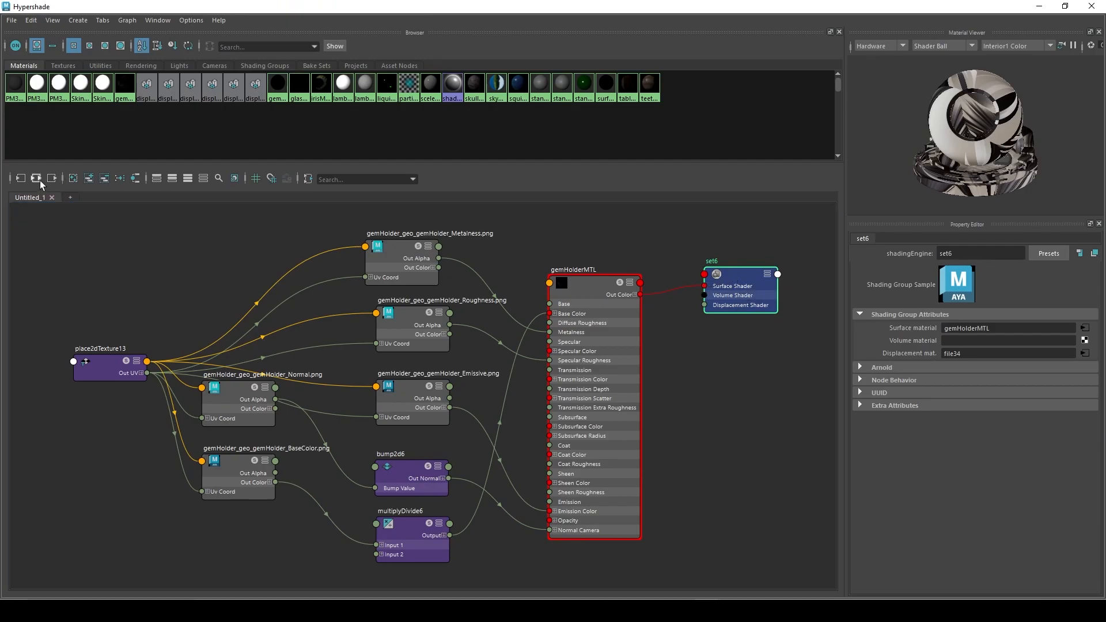
Arrange the height texture and displacementShader6 nodes below gemHolderMTL and set the displacement shader's scale to 0.05.
{"action": "left_click_drag", "start_coordinate": [564, 547], "coordinate": [569, 544]}
{"action": "left_click_drag", "start_coordinate": [431, 548], "coordinate": [427, 551]}
{"action": "left_click", "coordinate": [548, 518]}
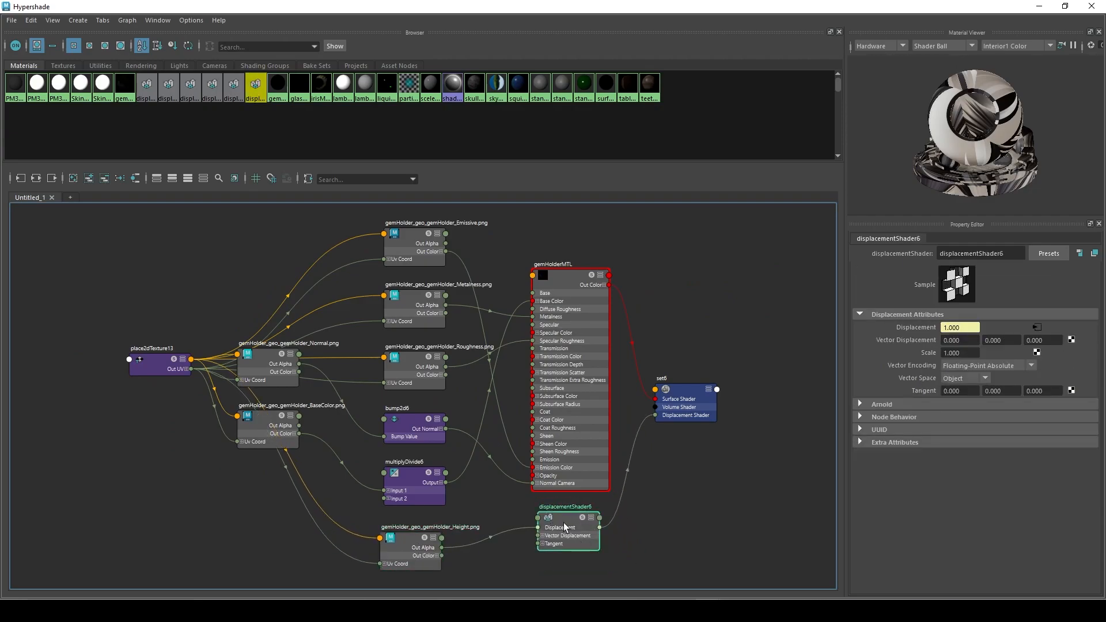
{"action": "left_click_drag", "start_coordinate": [565, 524], "coordinate": [567, 537]}
{"action": "left_click", "coordinate": [961, 353]}
{"action": "type", "text": "."}
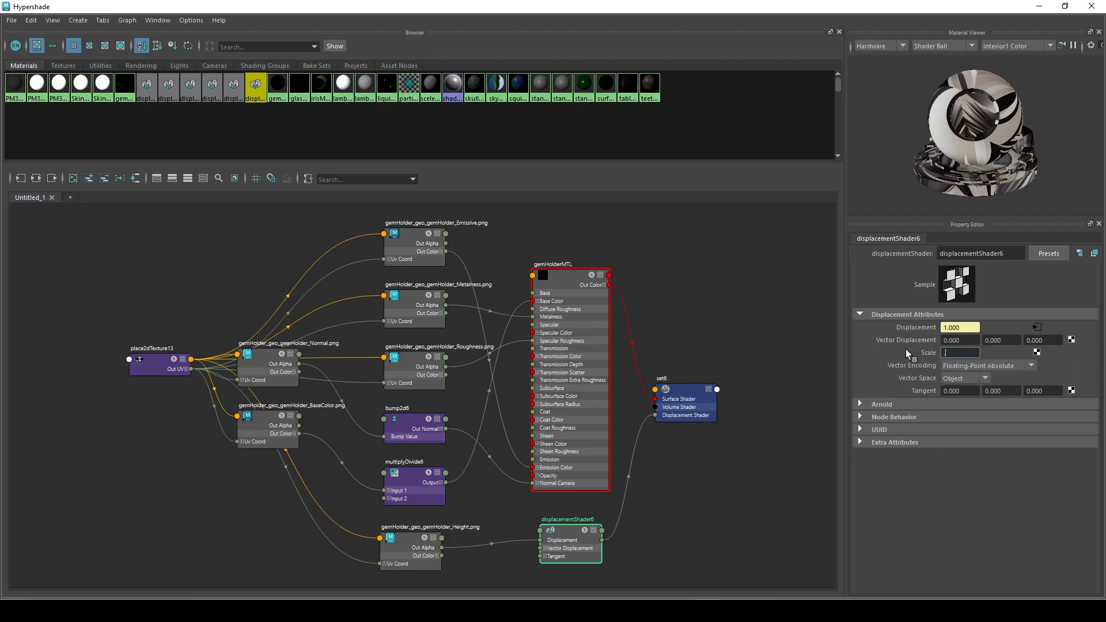
{"action": "type", "text": "050"}
{"action": "left_click", "coordinate": [790, 324]}
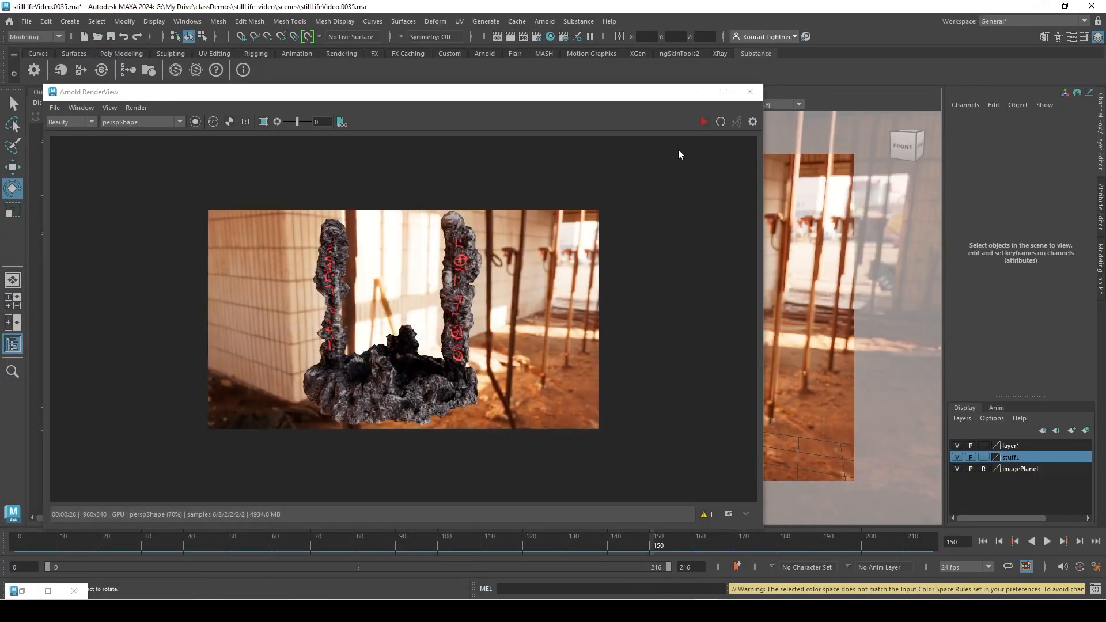
Render the gem holder again in Arnold RenderView and inspect its displaced surface up close.
{"action": "left_click", "coordinate": [702, 122]}
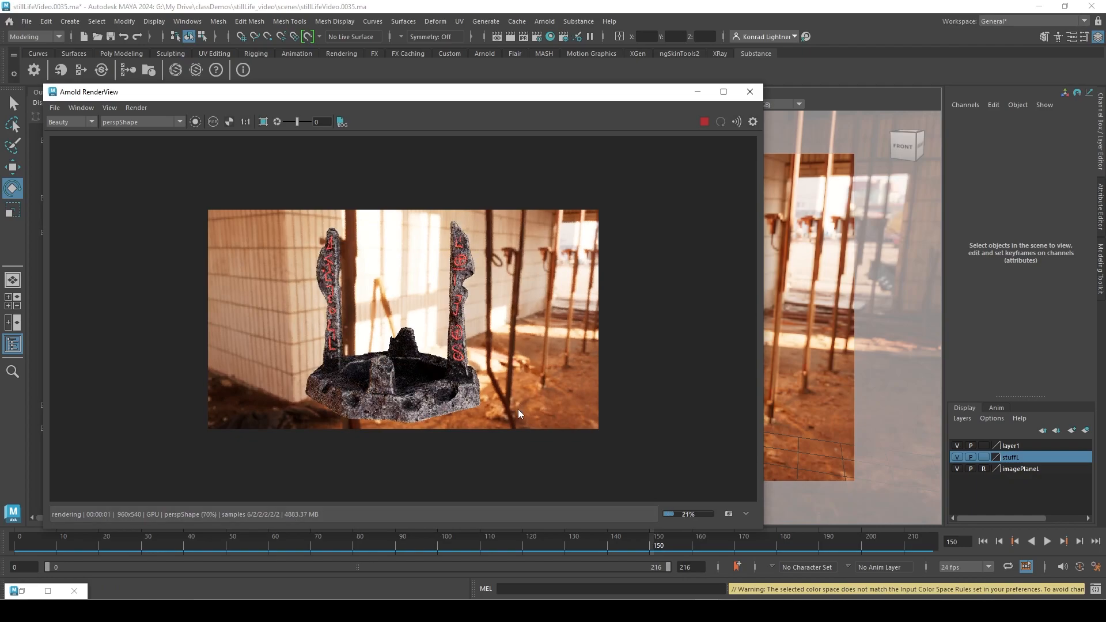
{"action": "scroll", "coordinate": [422, 348], "scroll_direction": "up", "scroll_amount": 2}
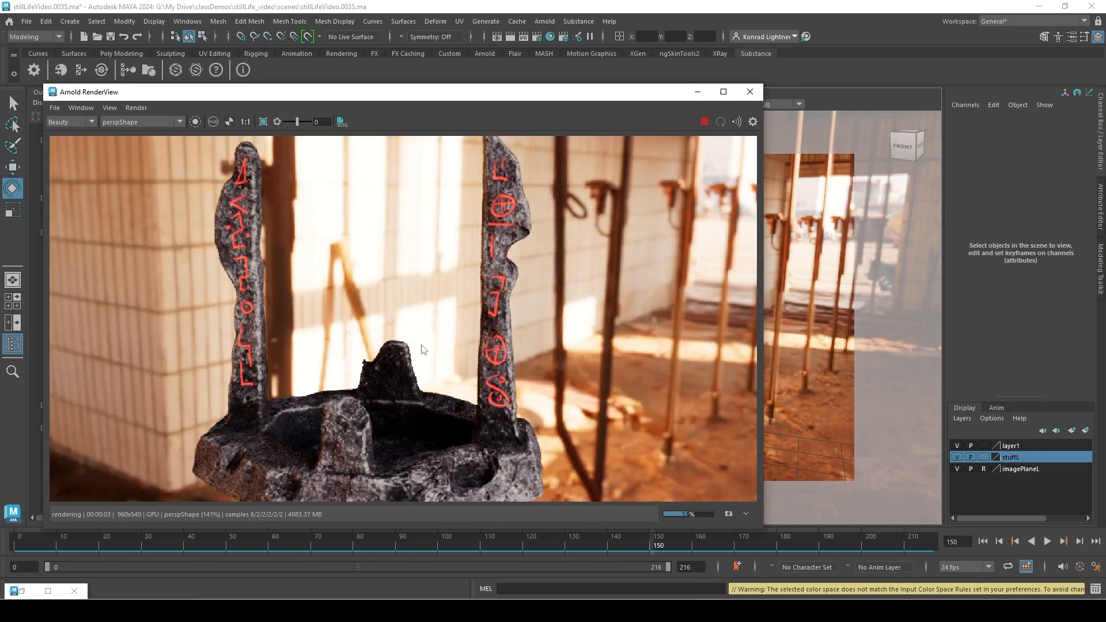